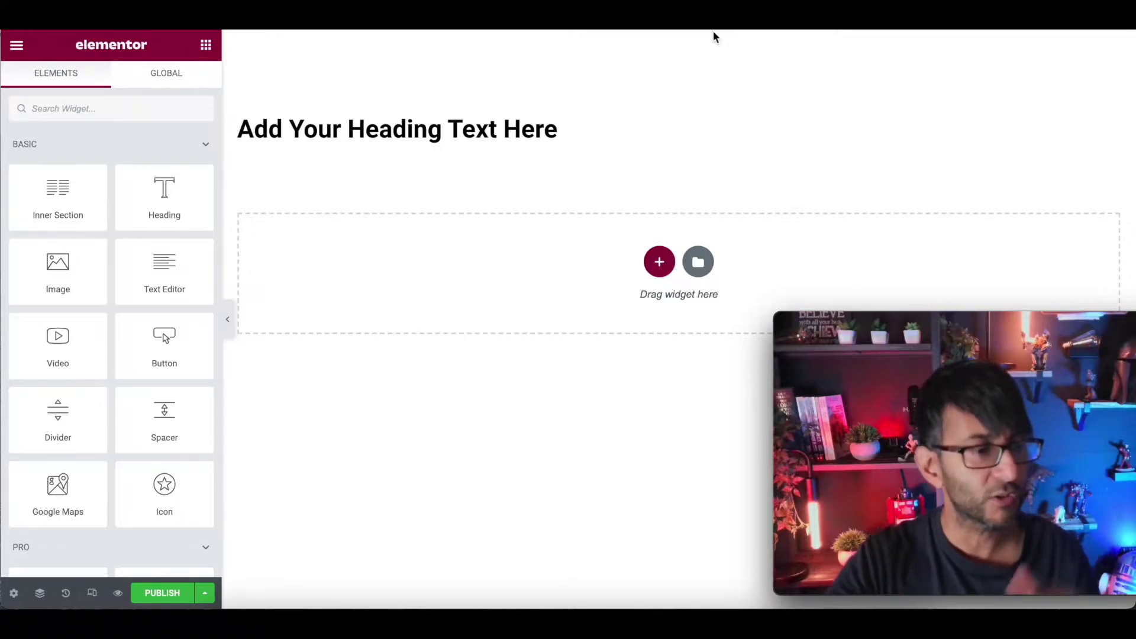
Step: Open the context menu of the 'Add Your Heading Text Here' heading
right_click(543, 137)
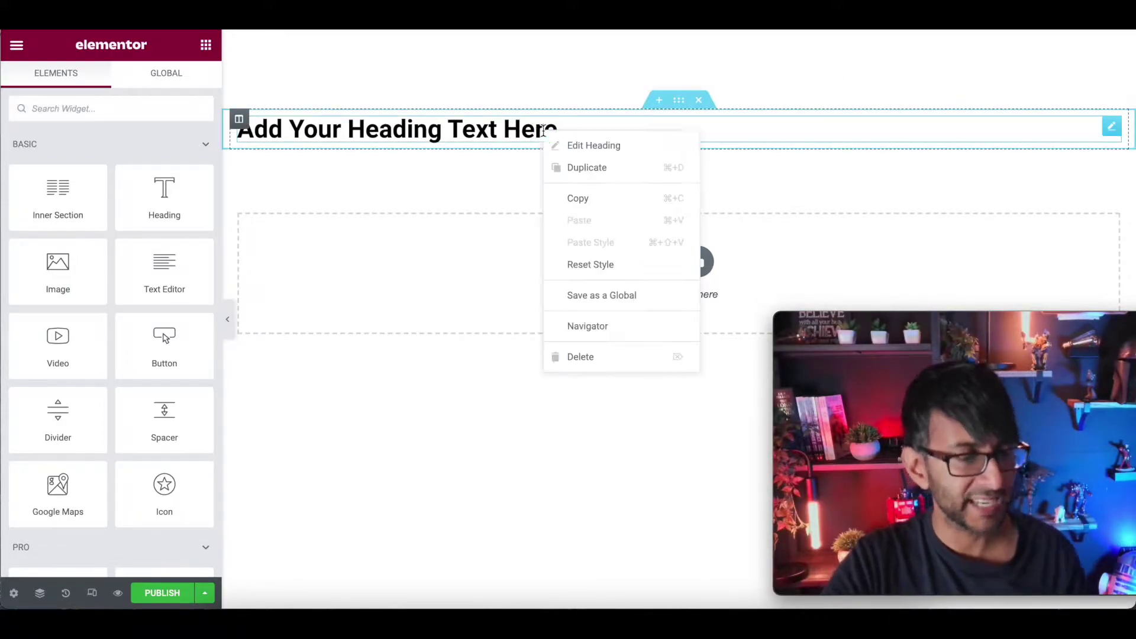
Step: Duplicate the heading and give the copy a Classic background in the Light Grey global colour
left_click(583, 168)
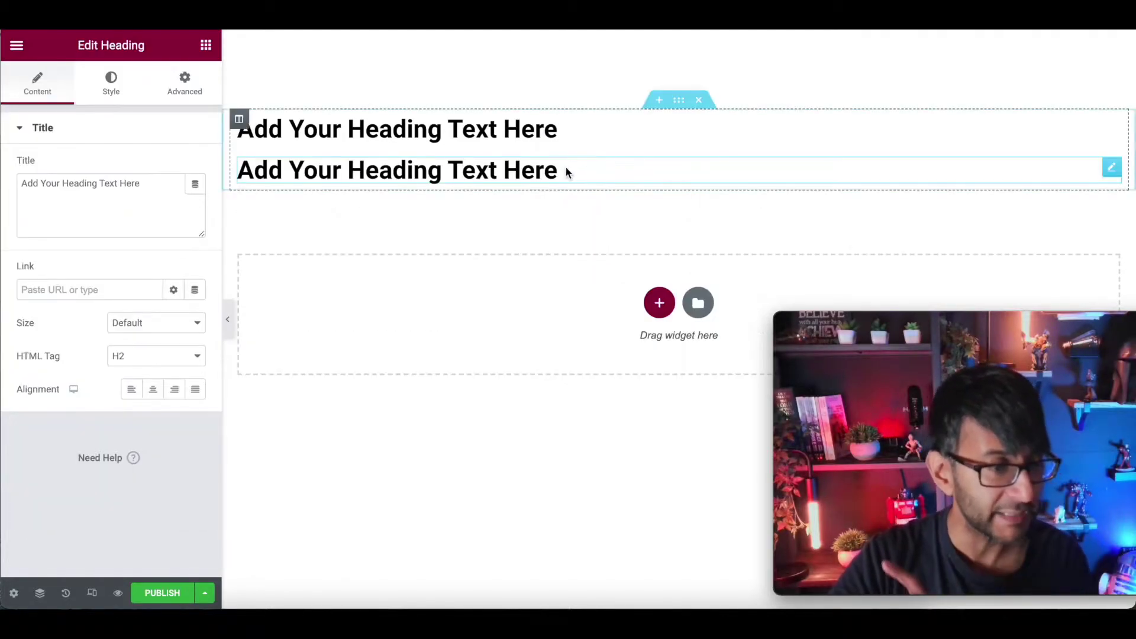
left_click(121, 93)
left_click(184, 83)
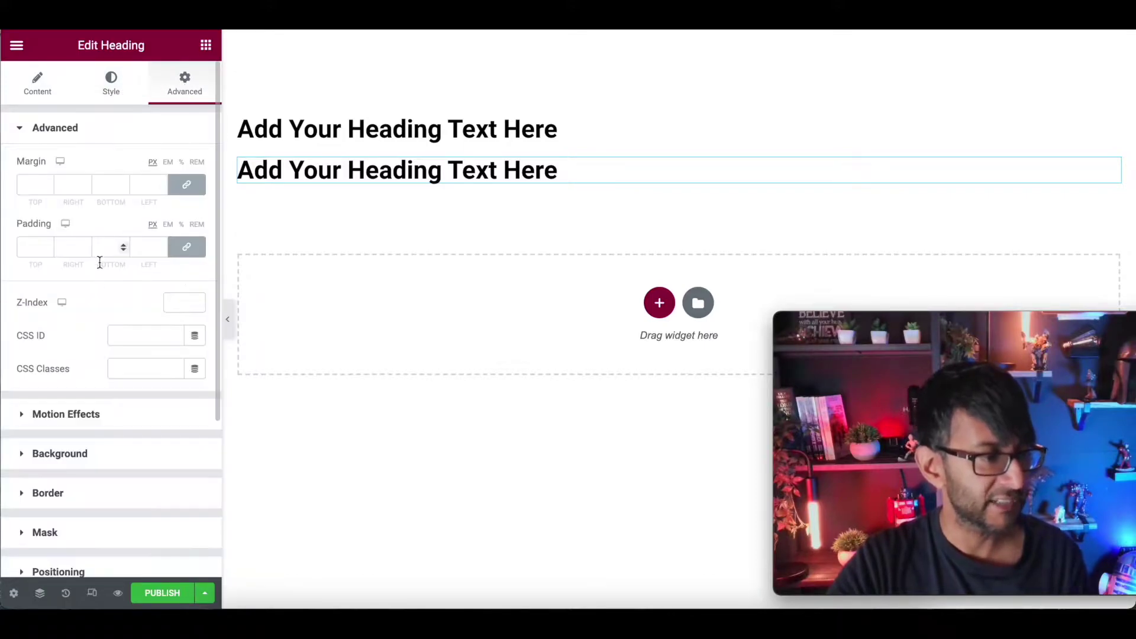
left_click(103, 453)
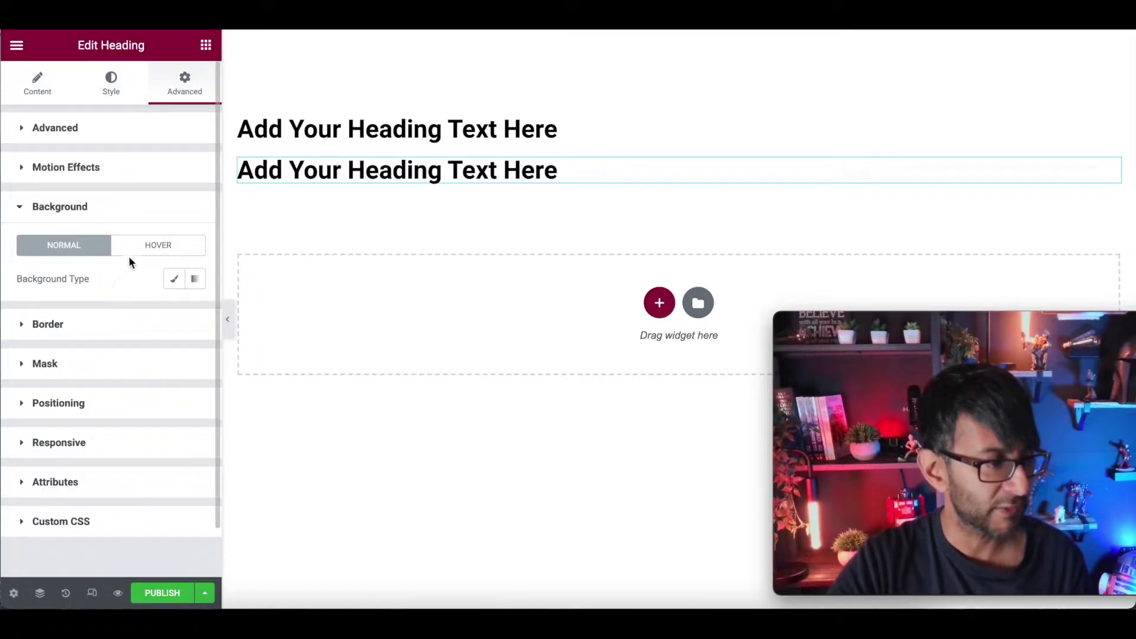
left_click(173, 278)
left_click(166, 312)
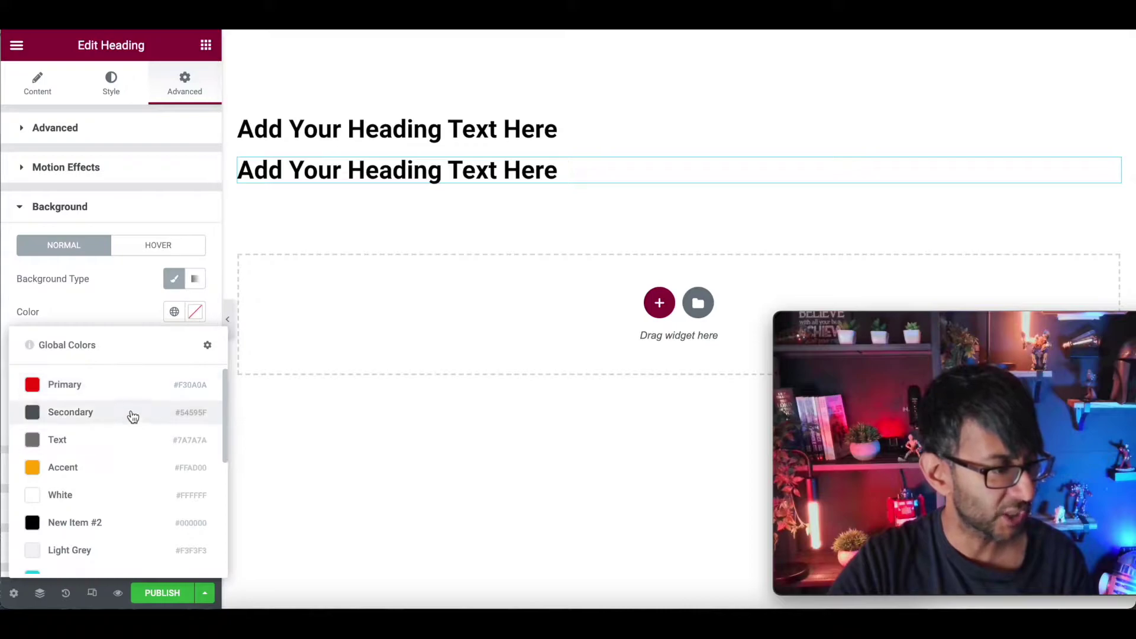
left_click(114, 551)
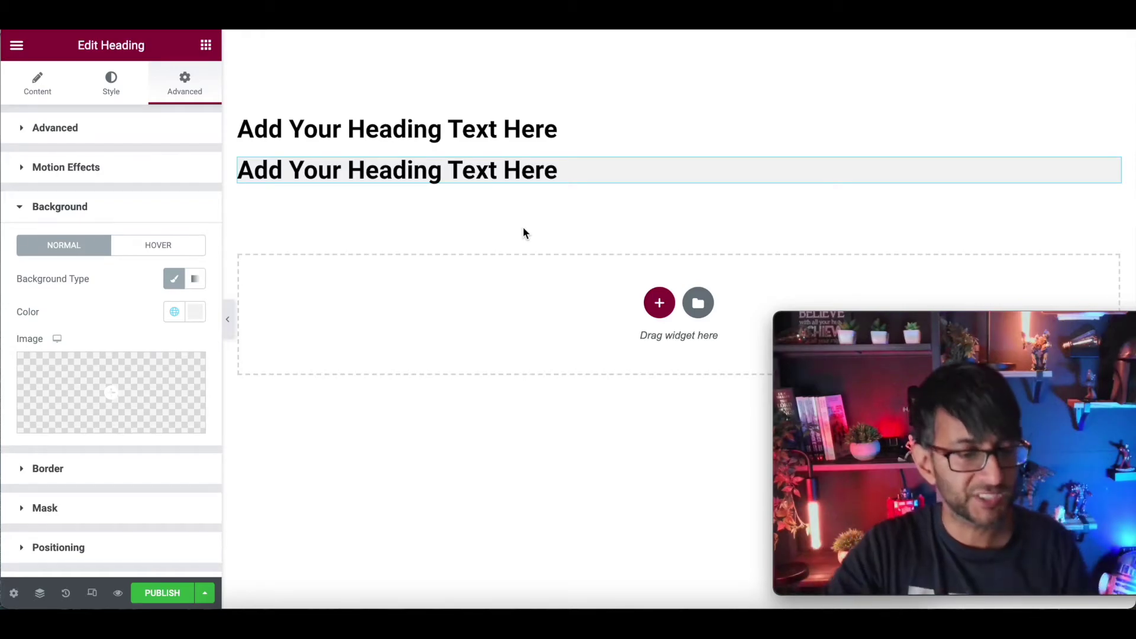
Step: Set the section's boxed content width to 600
mouse_move(598, 129)
left_click(683, 106)
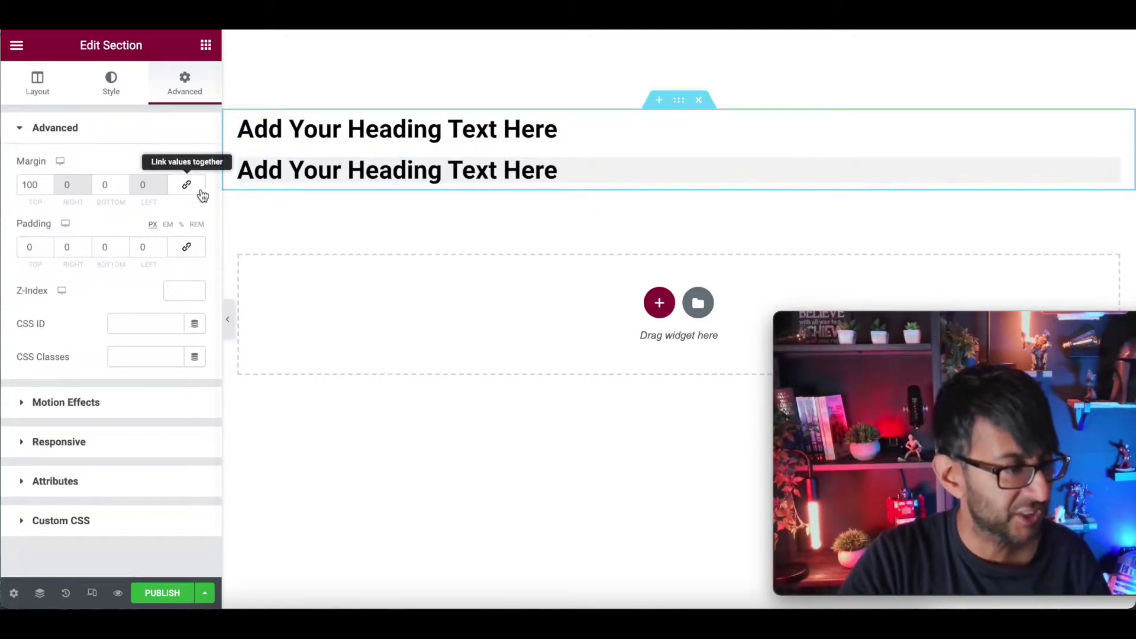
left_click(38, 89)
left_click(170, 215)
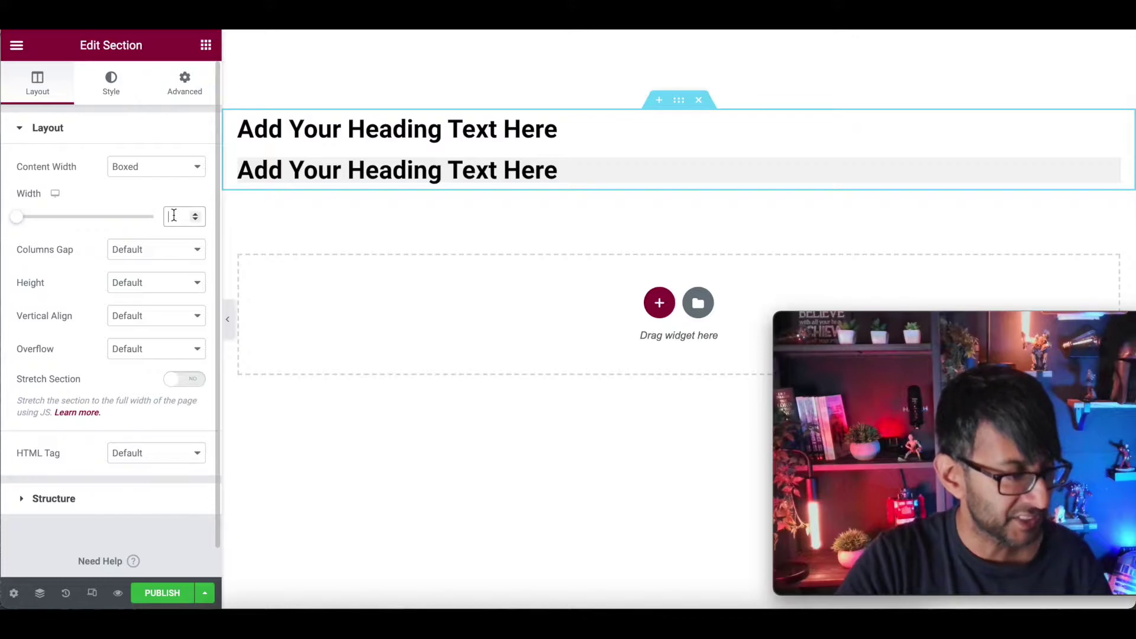
type("600")
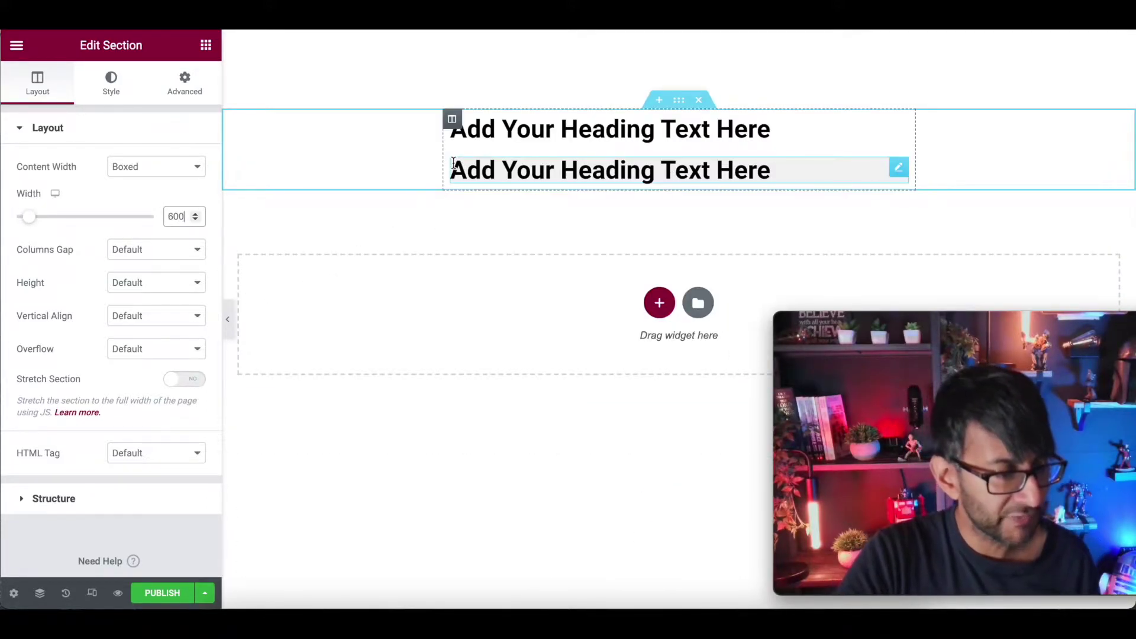
Step: Add a second column beside the headings, resize it, then undo the change
right_click(453, 125)
left_click(501, 187)
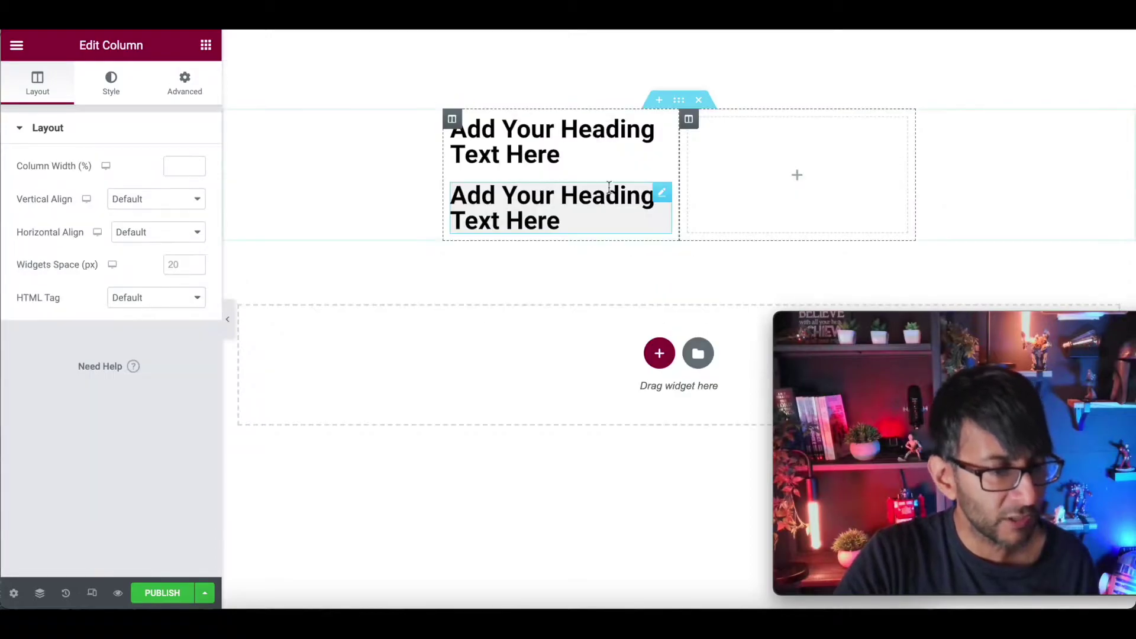
left_click_drag(685, 174, 758, 169)
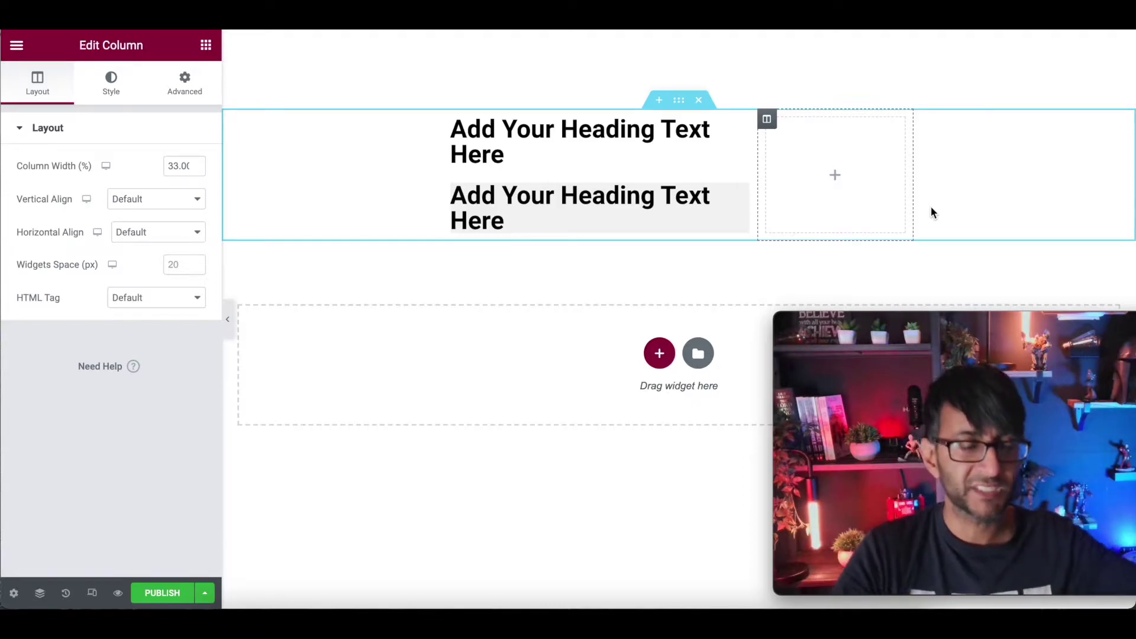
key("ctrl+z")
key("ctrl+z")
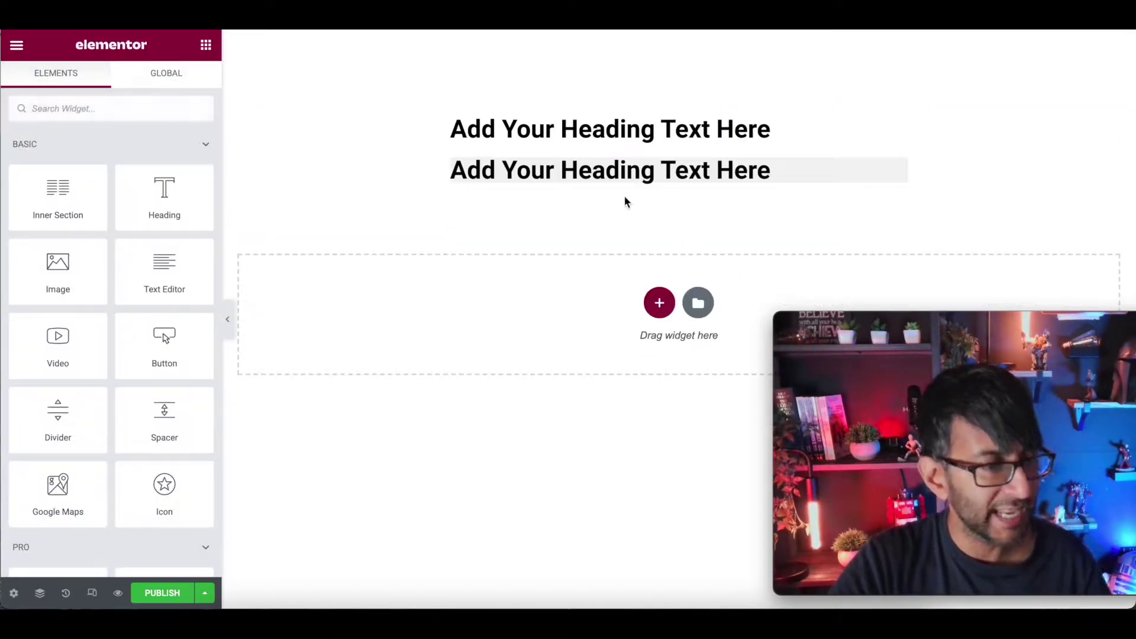
Step: Duplicate the second heading to create a third one below it
left_click(862, 167)
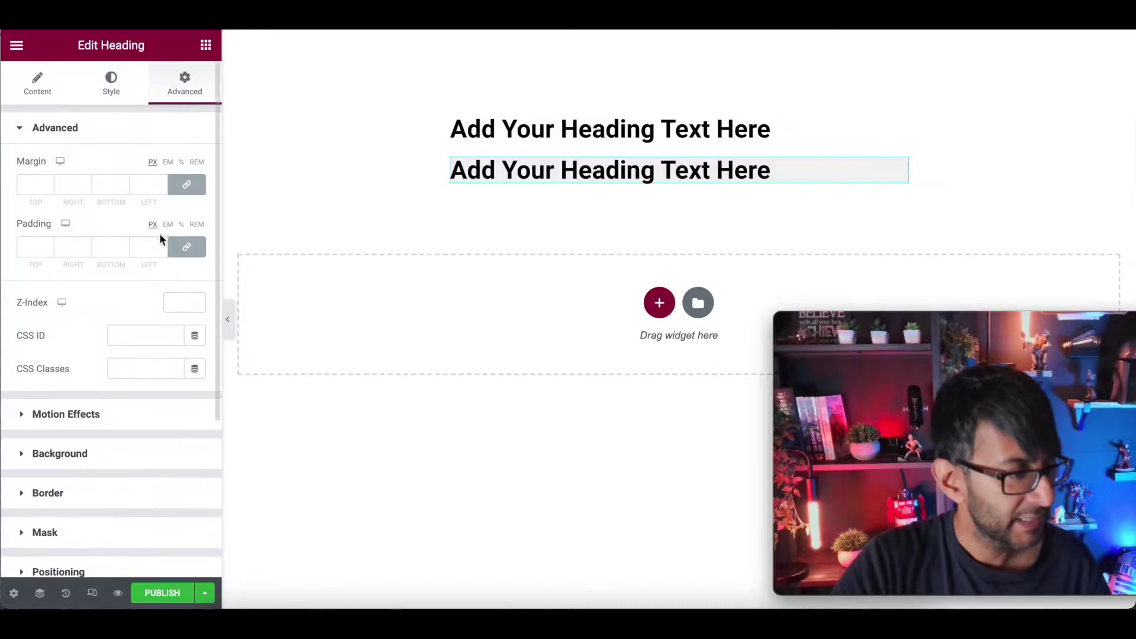
left_click(111, 83)
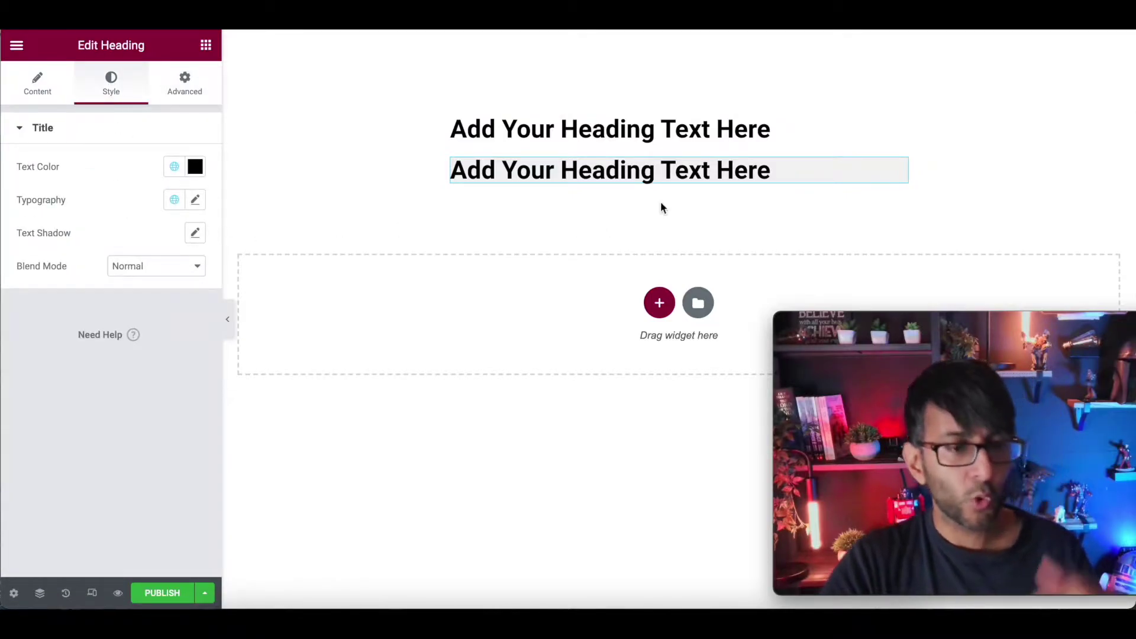
right_click(762, 169)
left_click(768, 209)
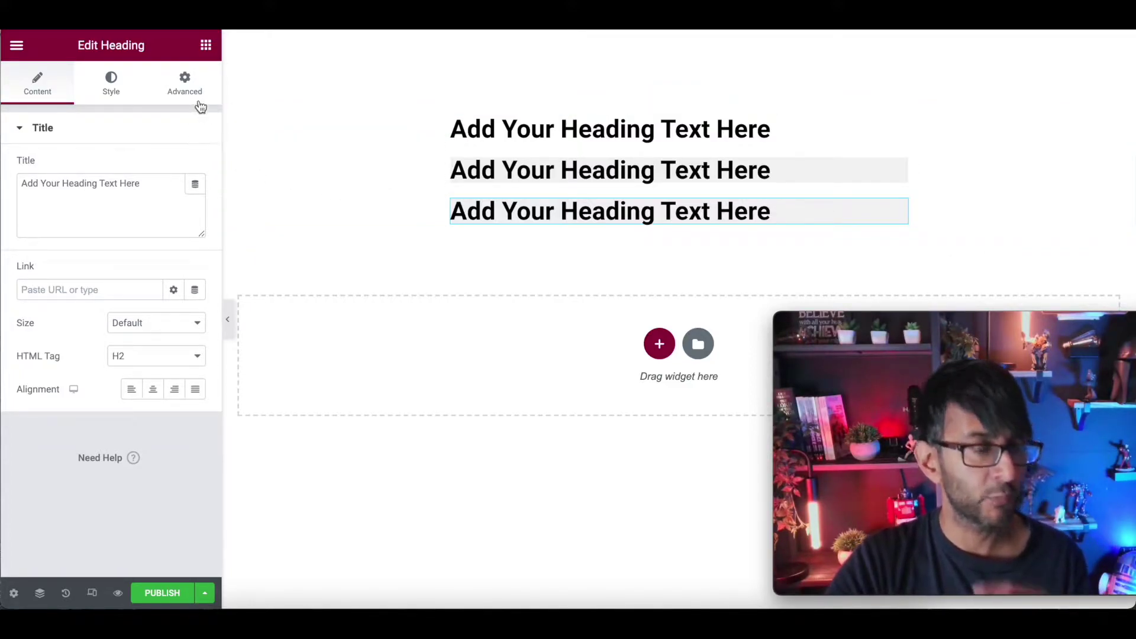
Step: Set the new heading's Positioning width to Custom so it shrinks to its text
left_click(167, 92)
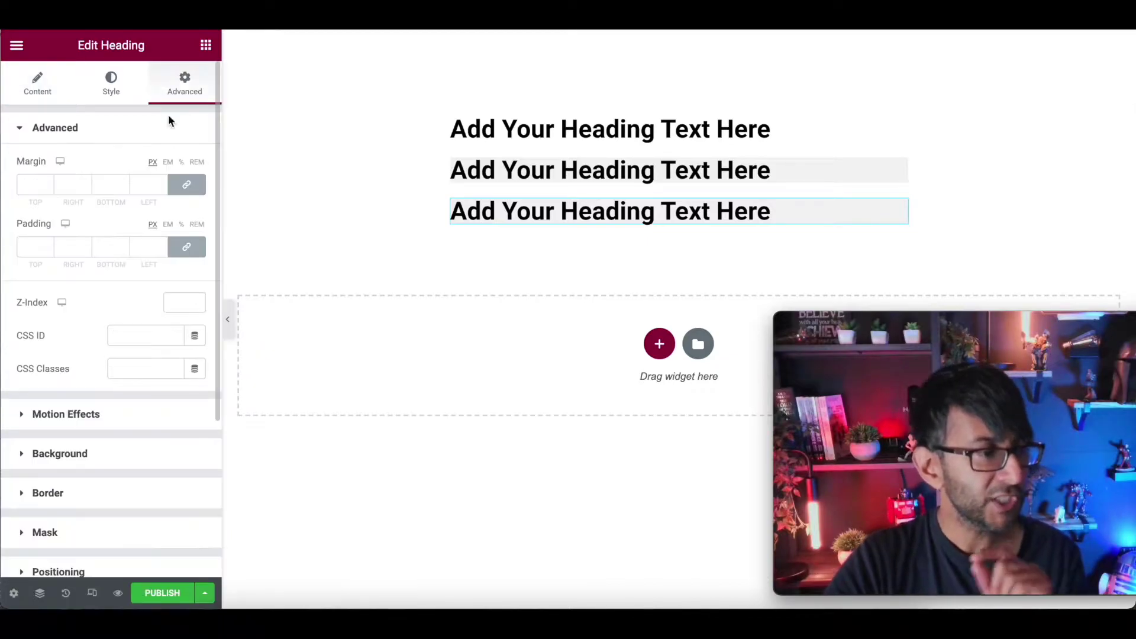
left_click(107, 567)
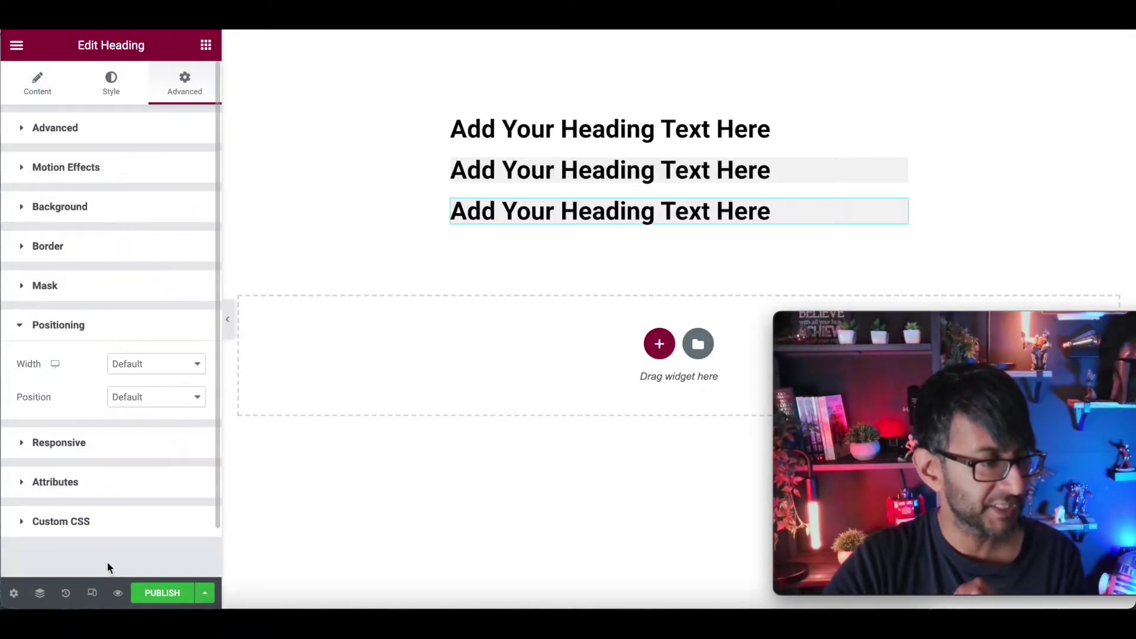
left_click(154, 377)
left_click(151, 421)
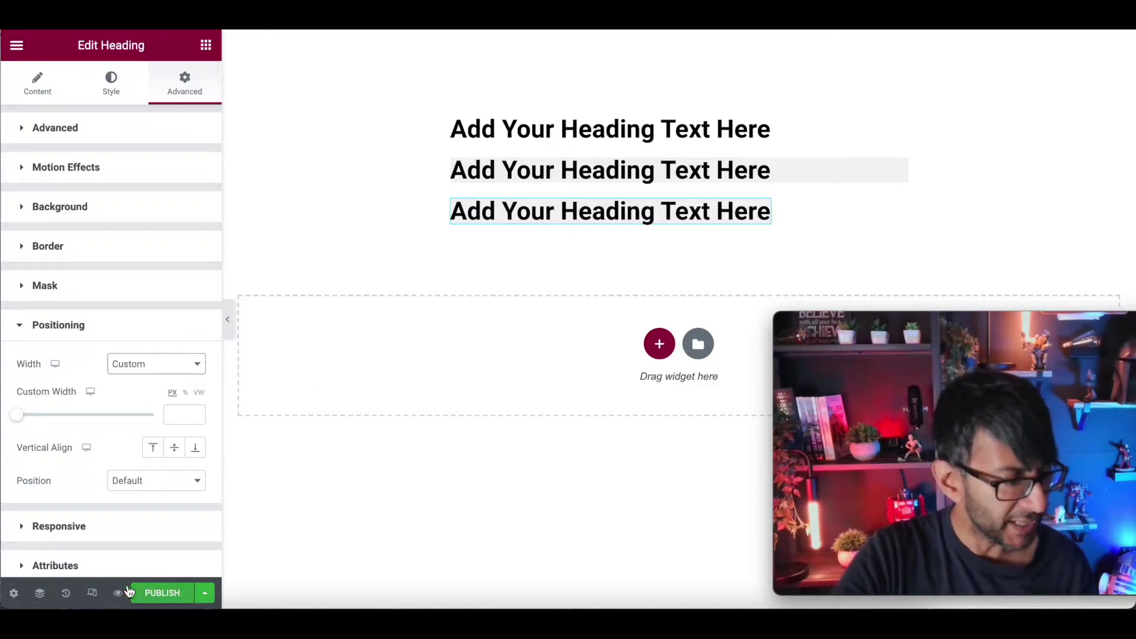
Step: Unlink the third heading's padding, set it to 5, 10, 5, 10 px, and preview the page
left_click(227, 319)
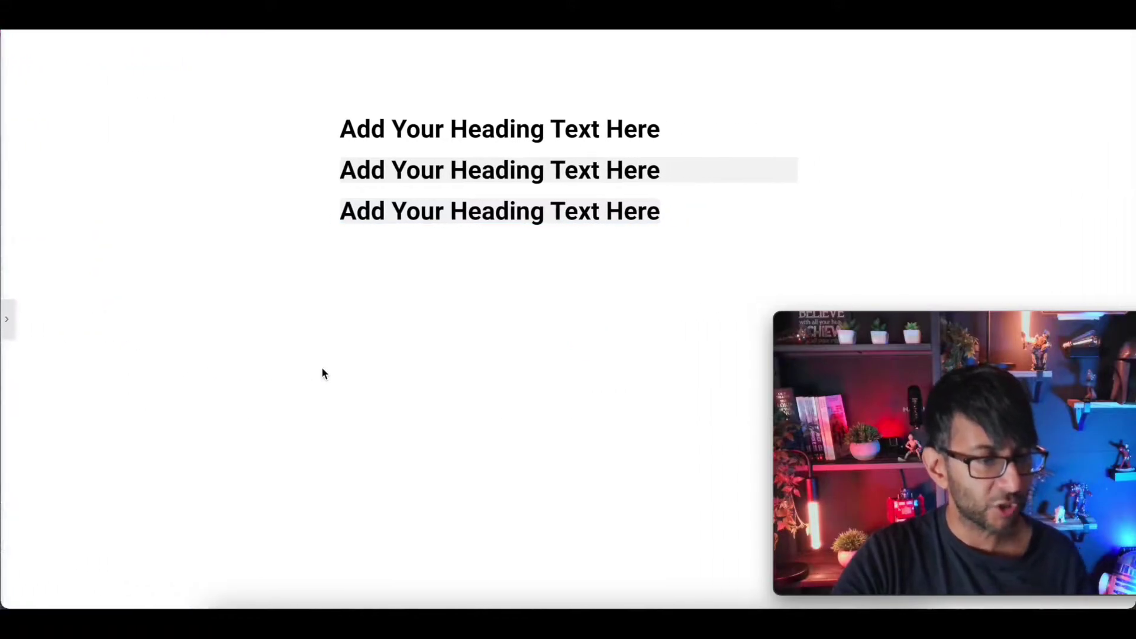
left_click(7, 320)
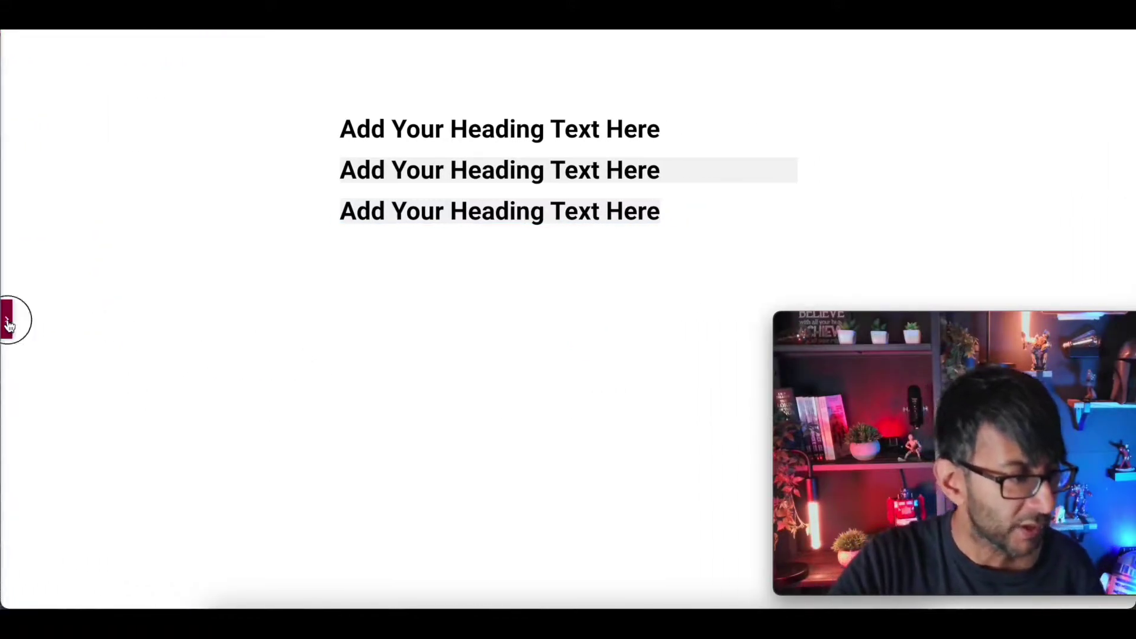
left_click(177, 140)
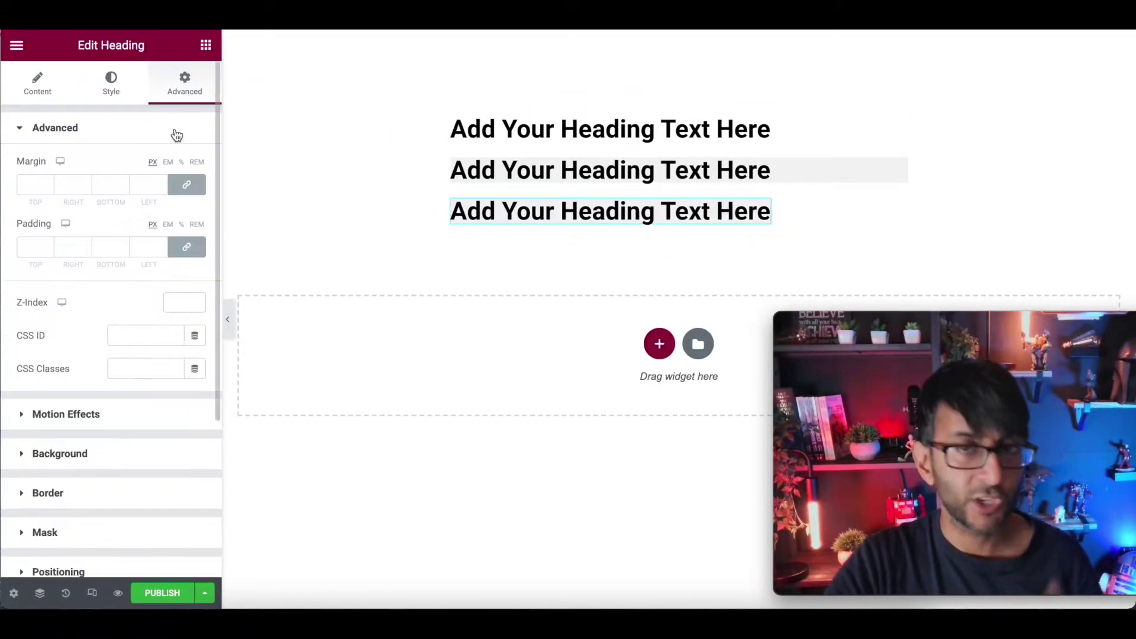
left_click(186, 184)
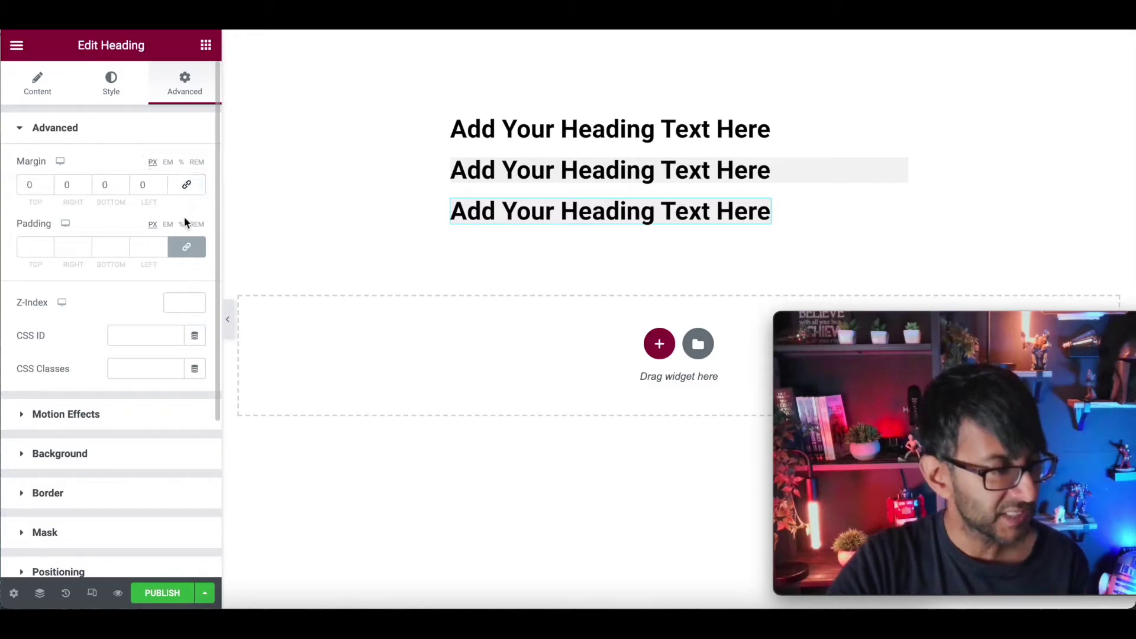
left_click(24, 240)
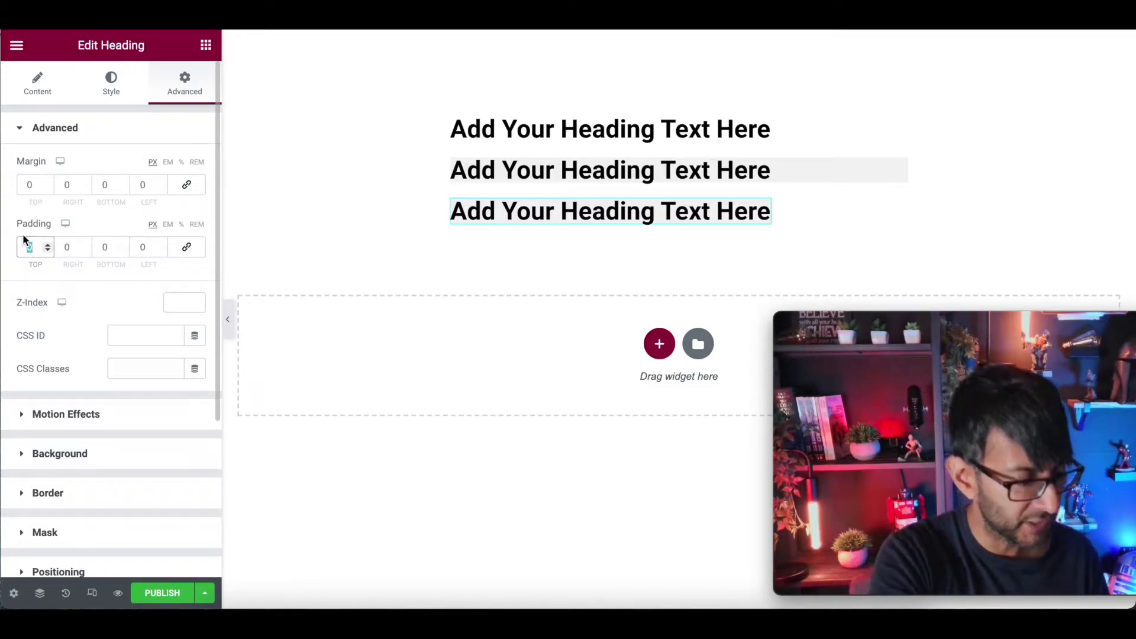
type("5")
key("Tab")
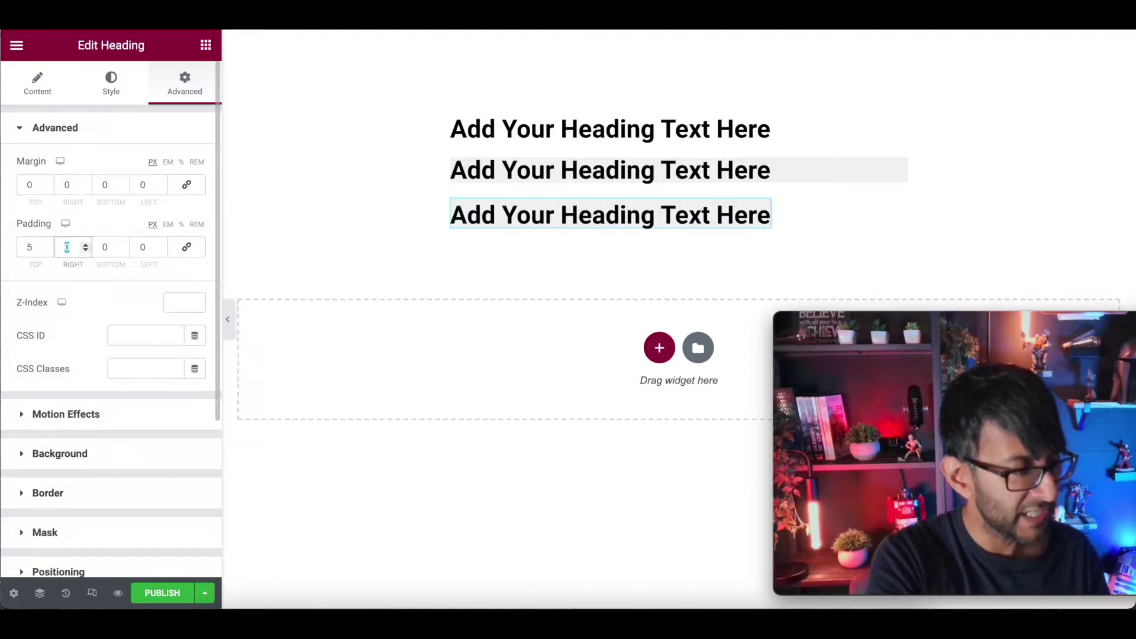
type("10")
key("Tab")
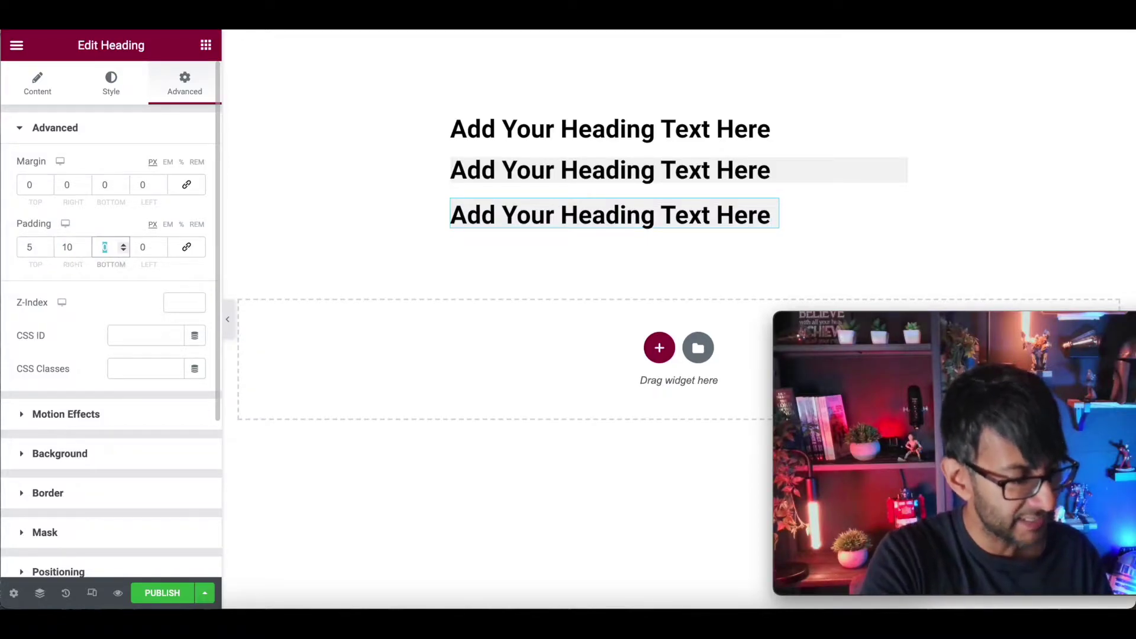
type("5")
key("Tab")
type("10")
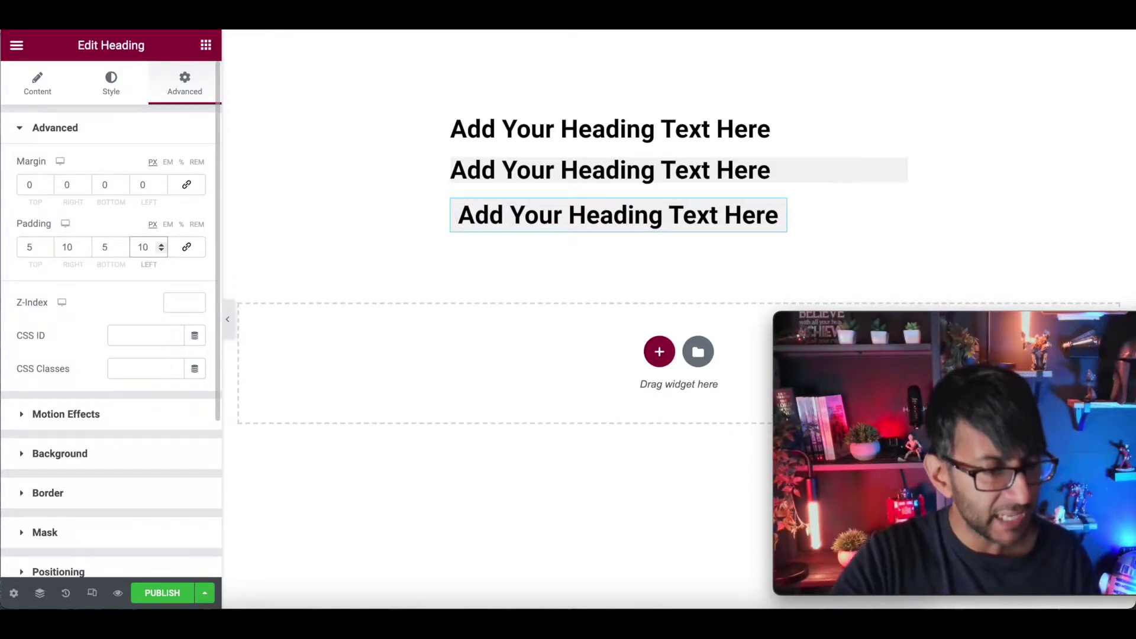
left_click(228, 323)
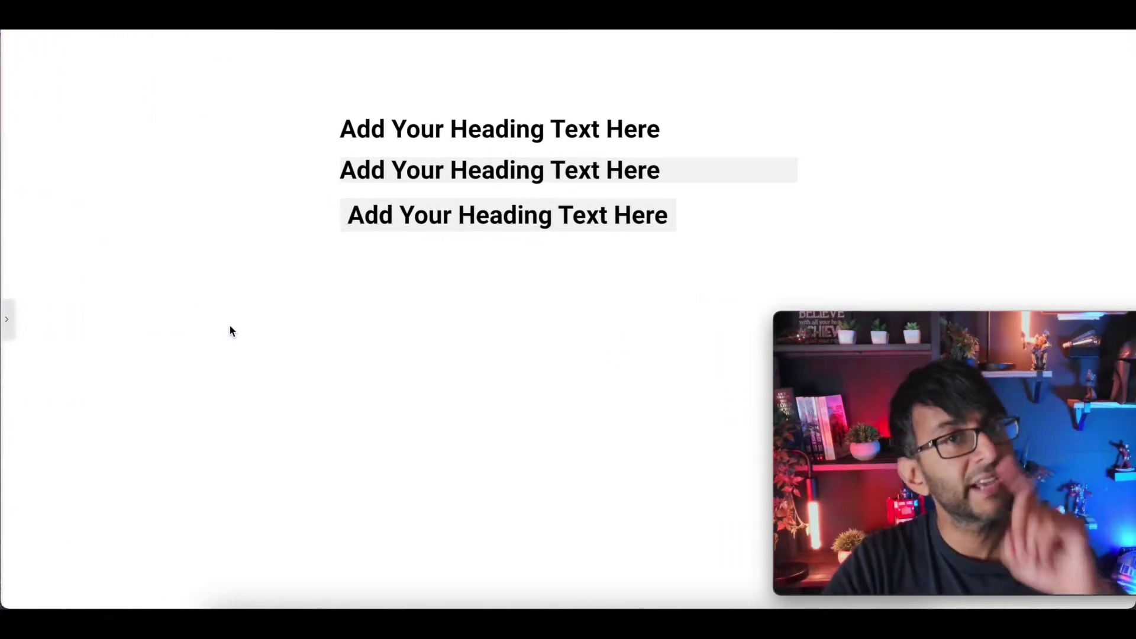
Step: Copy the title sentence and paste it twice after '. ' so it appears three times
left_click(7, 319)
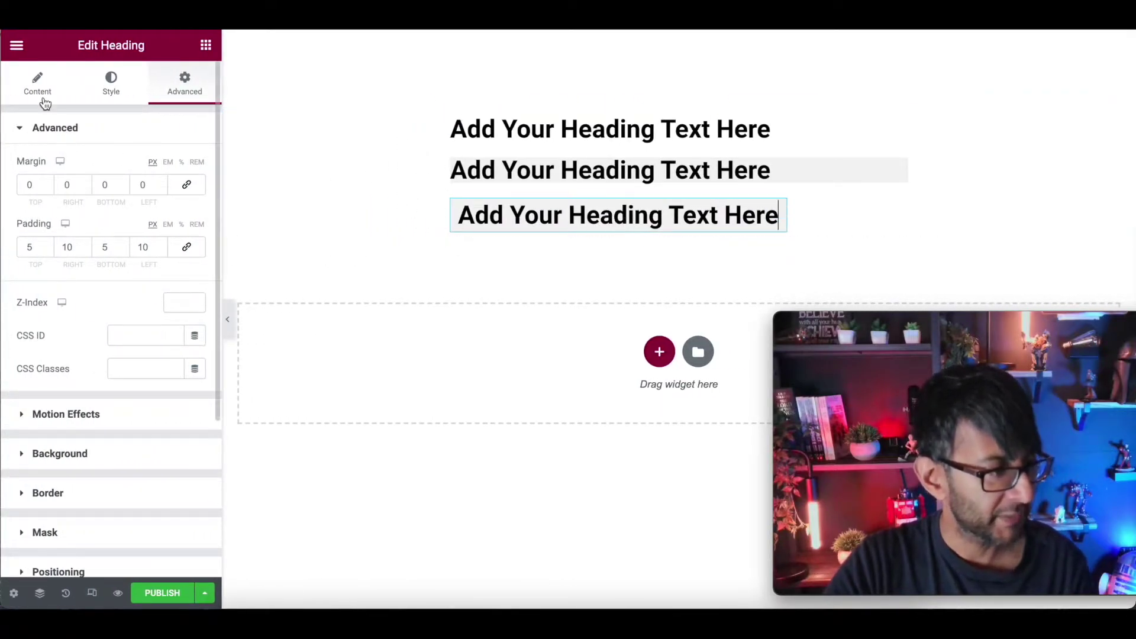
left_click(37, 85)
left_click(61, 188)
key("ctrl+a")
key("ctrl+c")
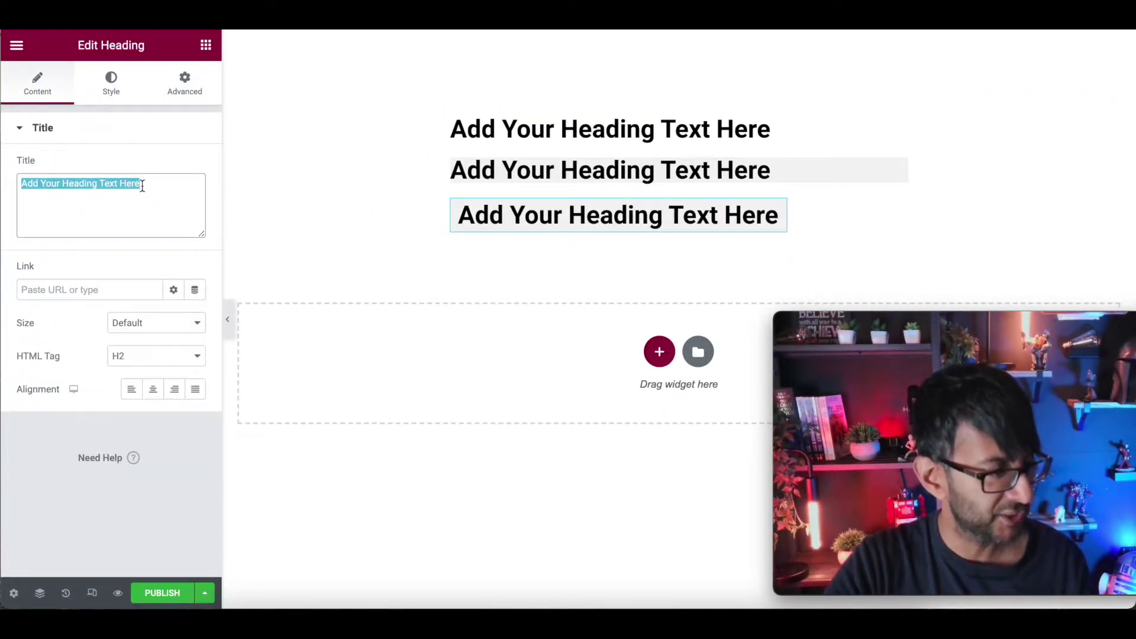
left_click(157, 183)
type(".")
key("ctrl+v")
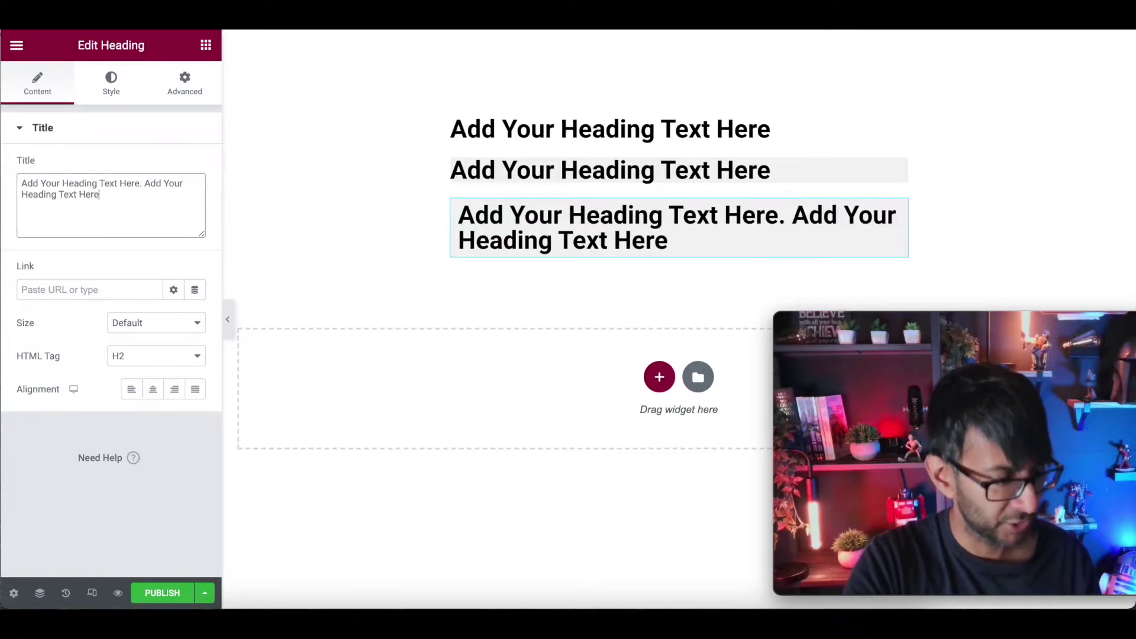
type(".")
key("ctrl+v")
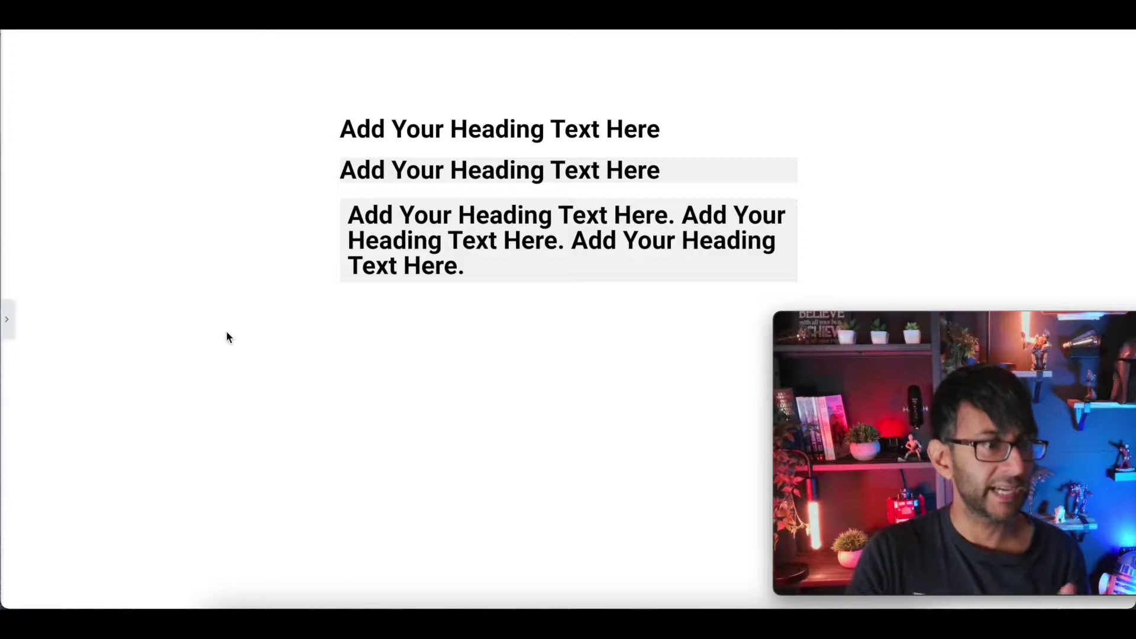
Step: Edit the third heading inline on the canvas and select 'Text Here.' to reveal bold/underline/italic
left_click(5, 321)
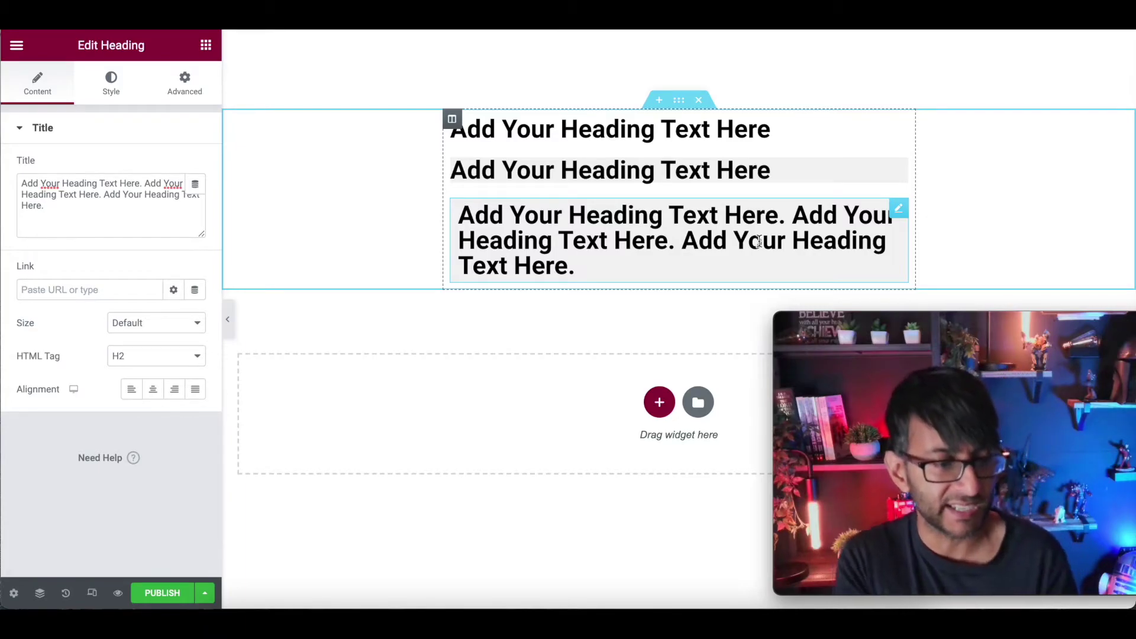
left_click(680, 225)
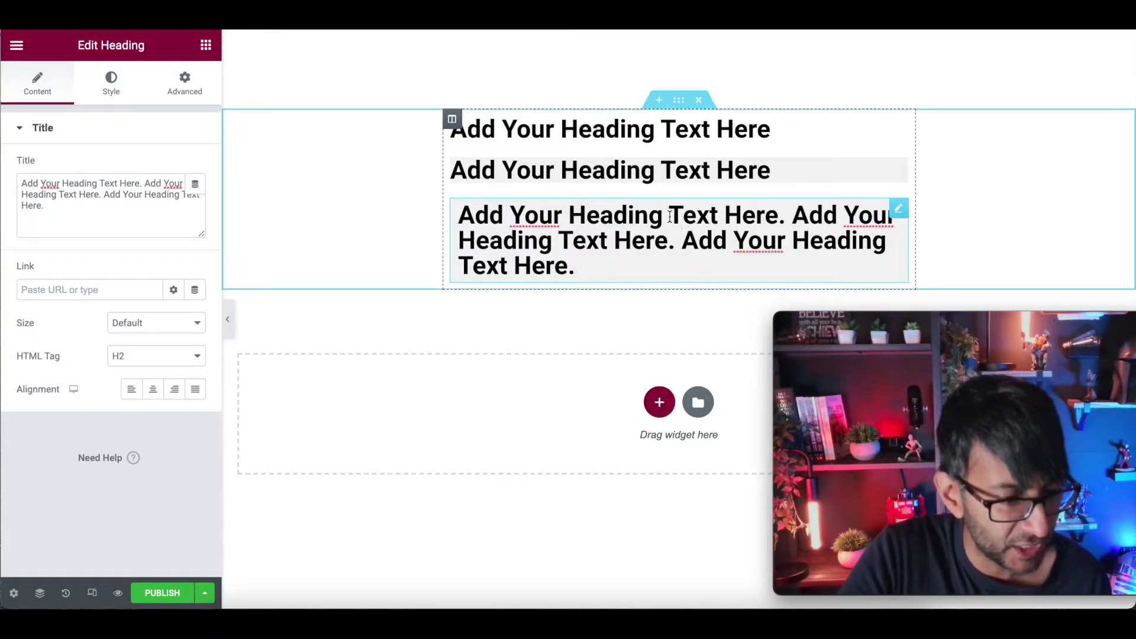
left_click_drag(670, 215, 790, 215)
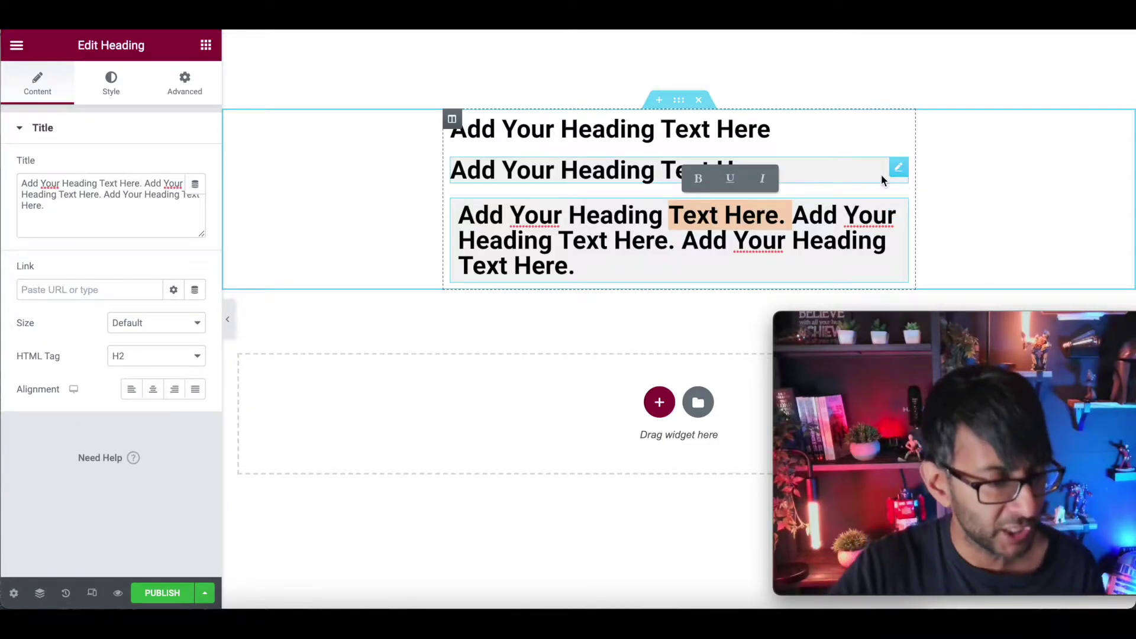
Step: Duplicate the first heading and drag the copy into place beneath it
right_click(896, 210)
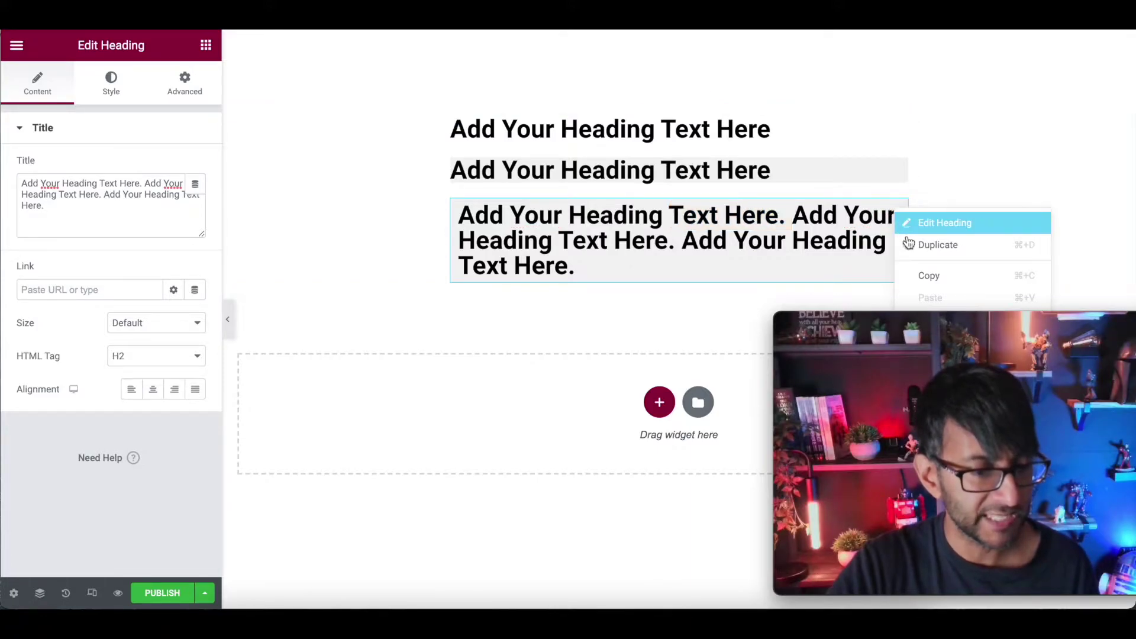
right_click(771, 142)
left_click(799, 178)
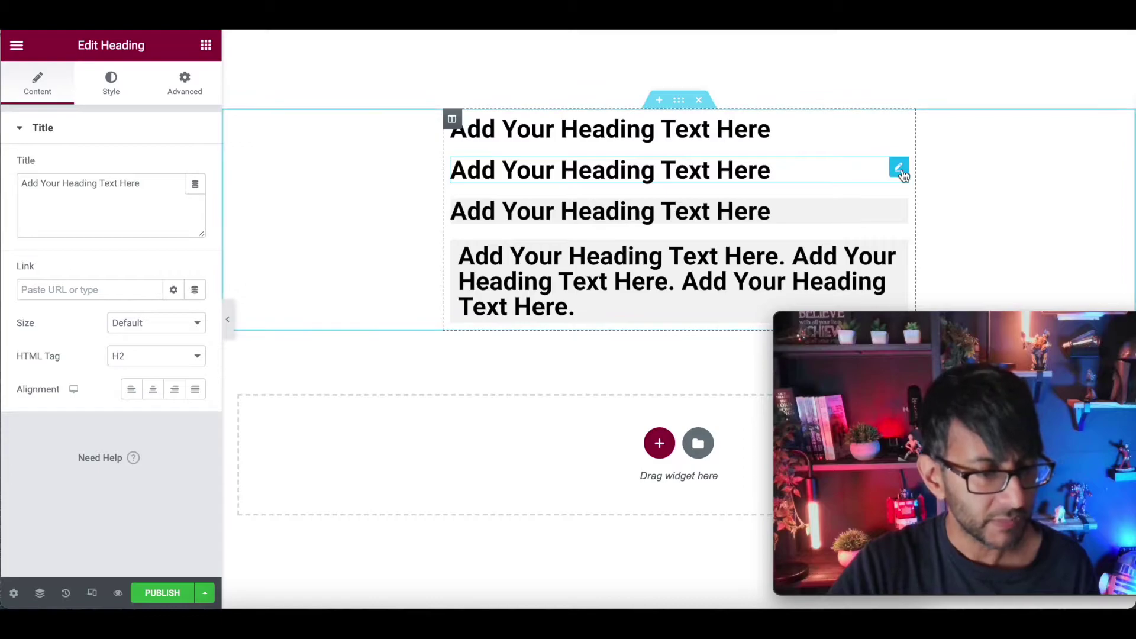
left_click_drag(897, 170, 879, 129)
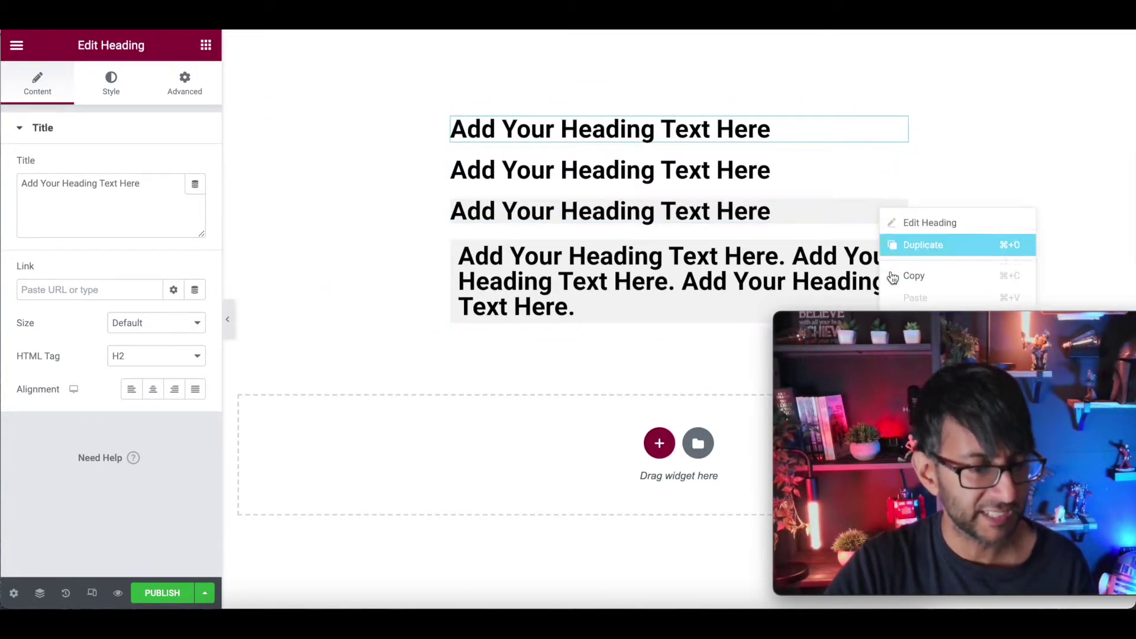
right_click(879, 208)
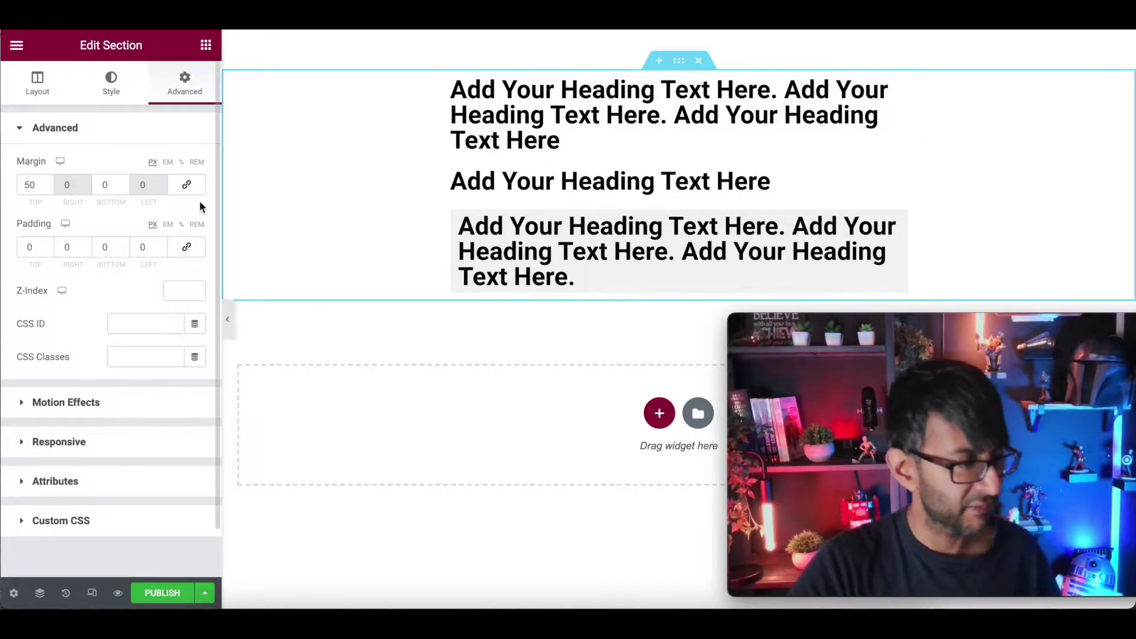
Step: Replace the second 'Add' in the top heading's title with 'Highlight Me.' and select the whole title
double_click(152, 183)
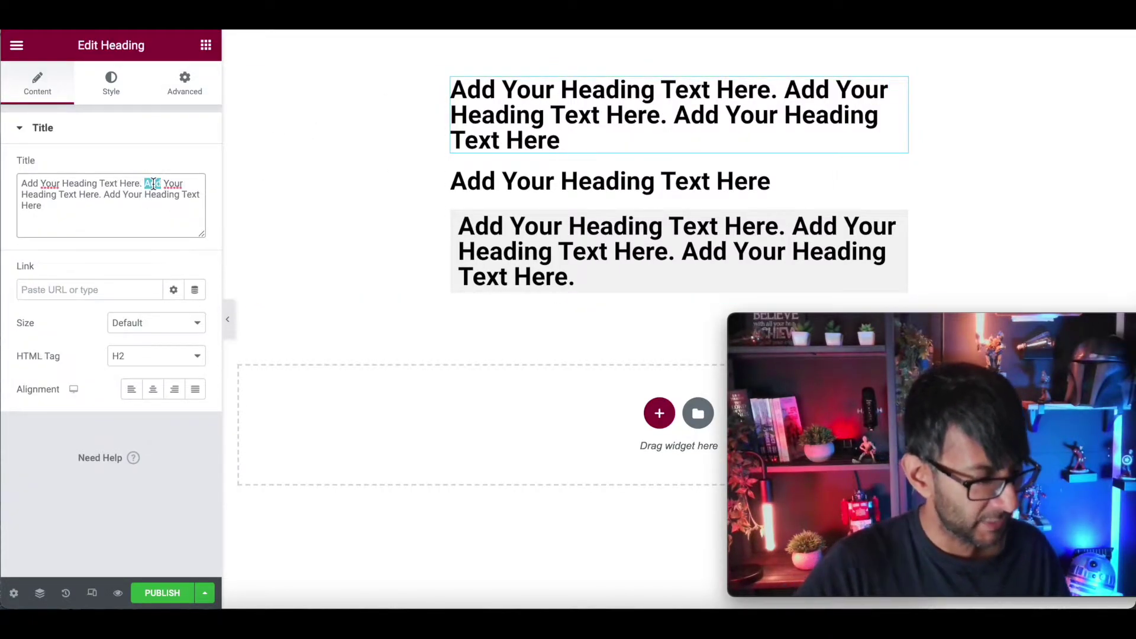
type("Highlight NMe")
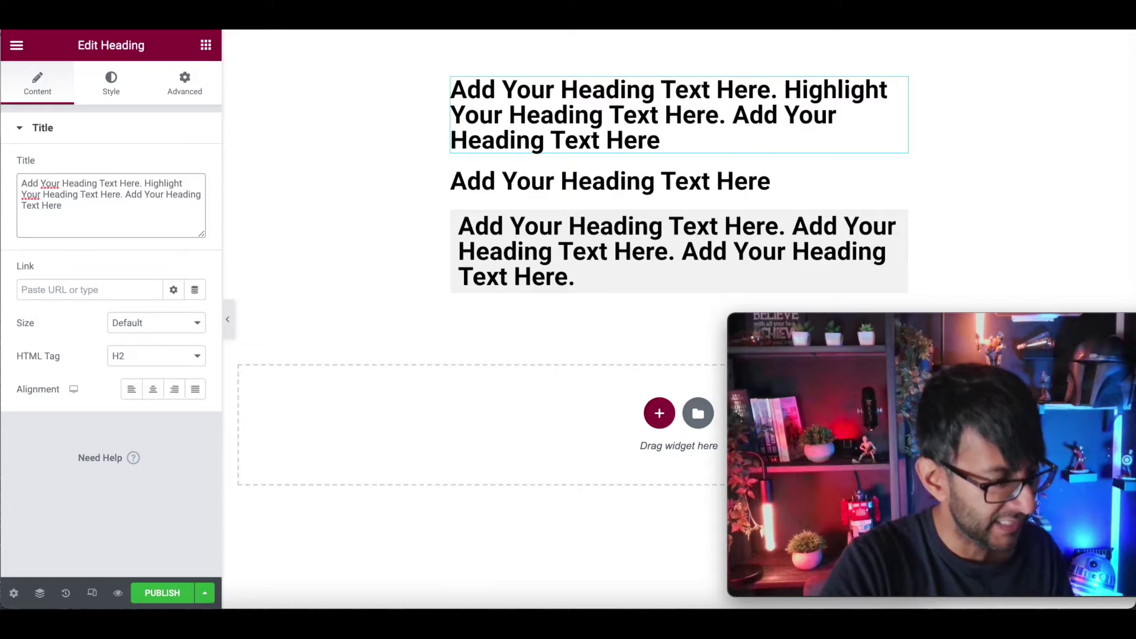
key("BackSpace")
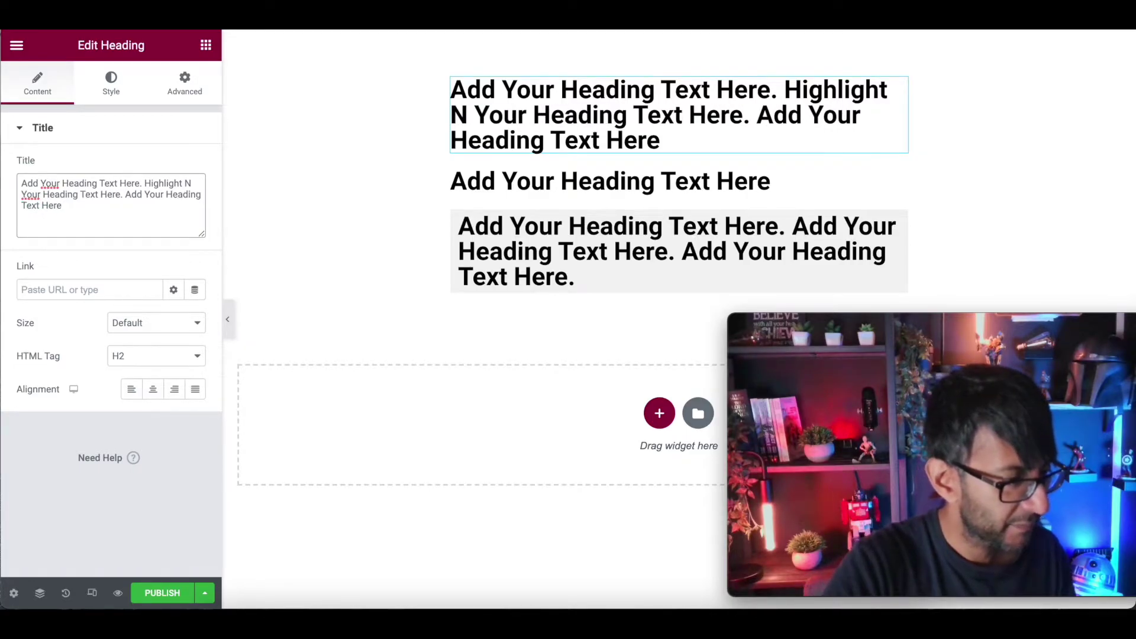
key("BackSpace")
type("Me.")
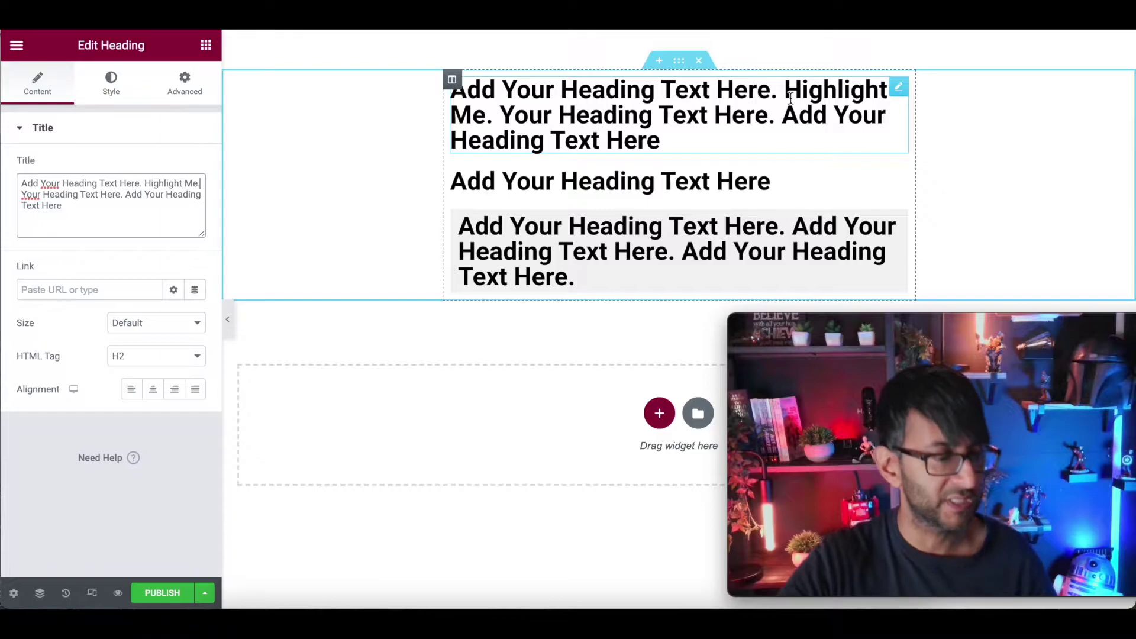
left_click(896, 90)
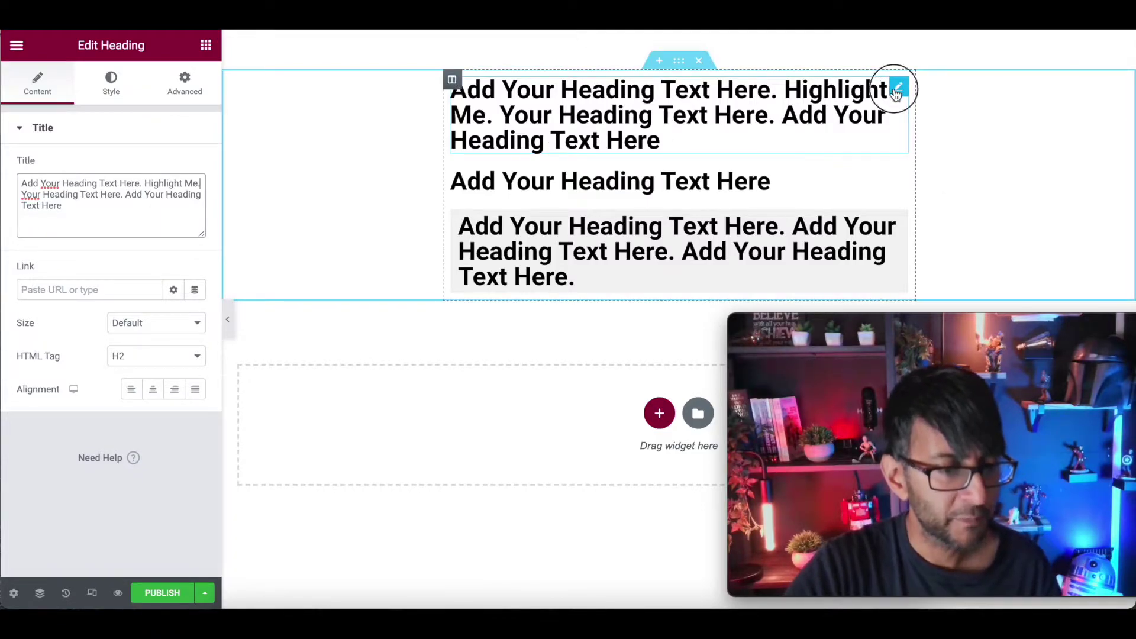
left_click_drag(101, 205, 9, 181)
key("super+c")
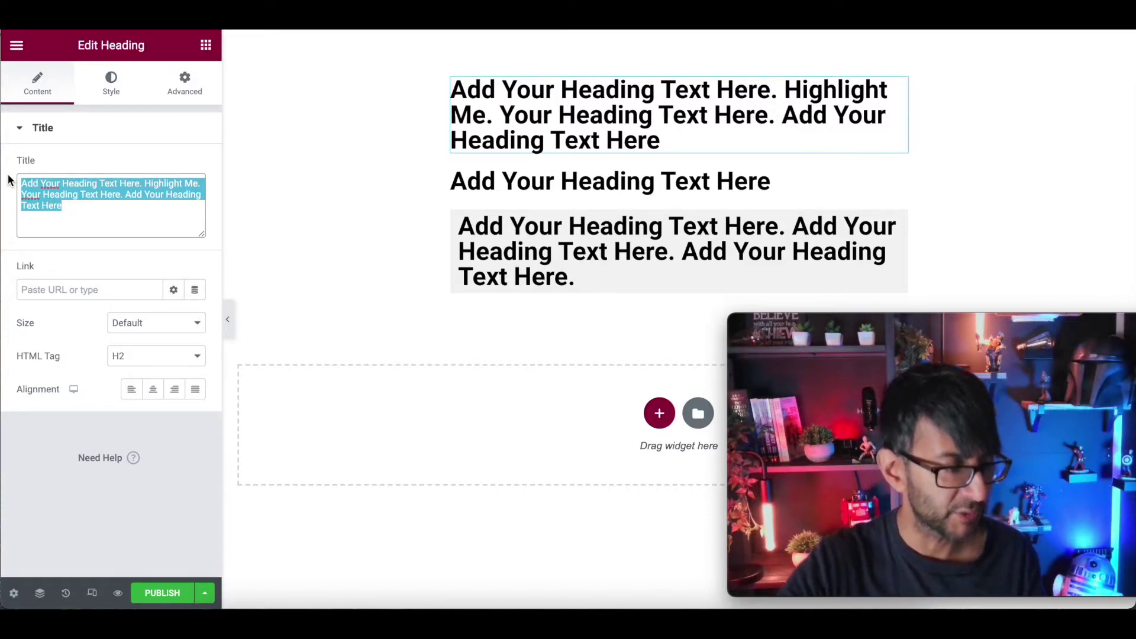
Step: Bring up the TextEdit HTML snippet and review the span's #ff0000 background and #ffffff colour
left_click(524, 622)
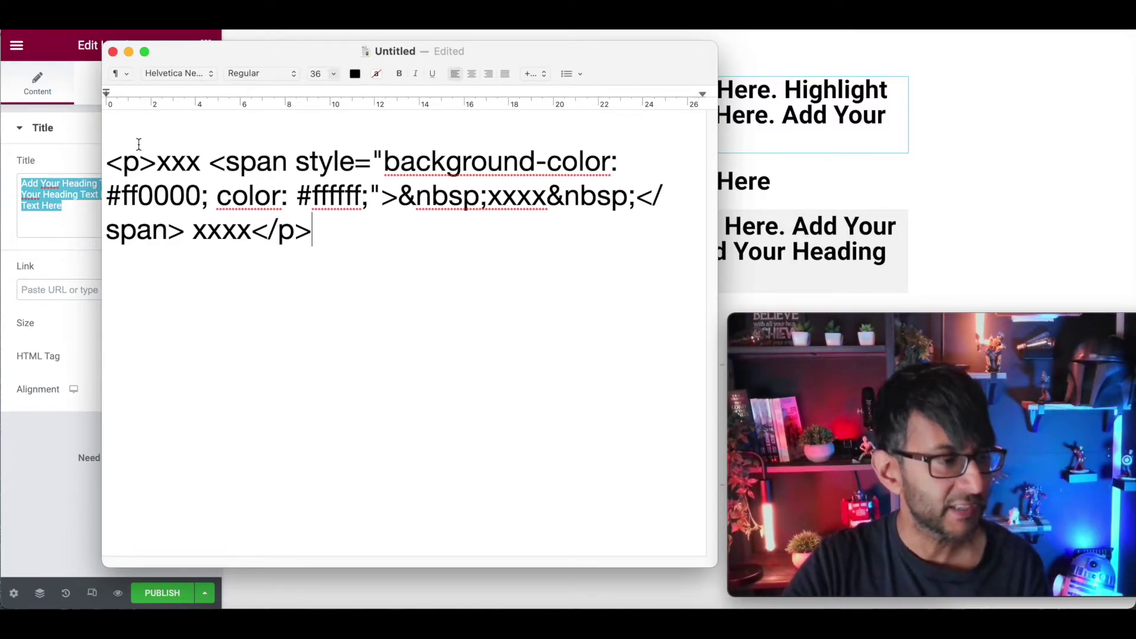
double_click(164, 159)
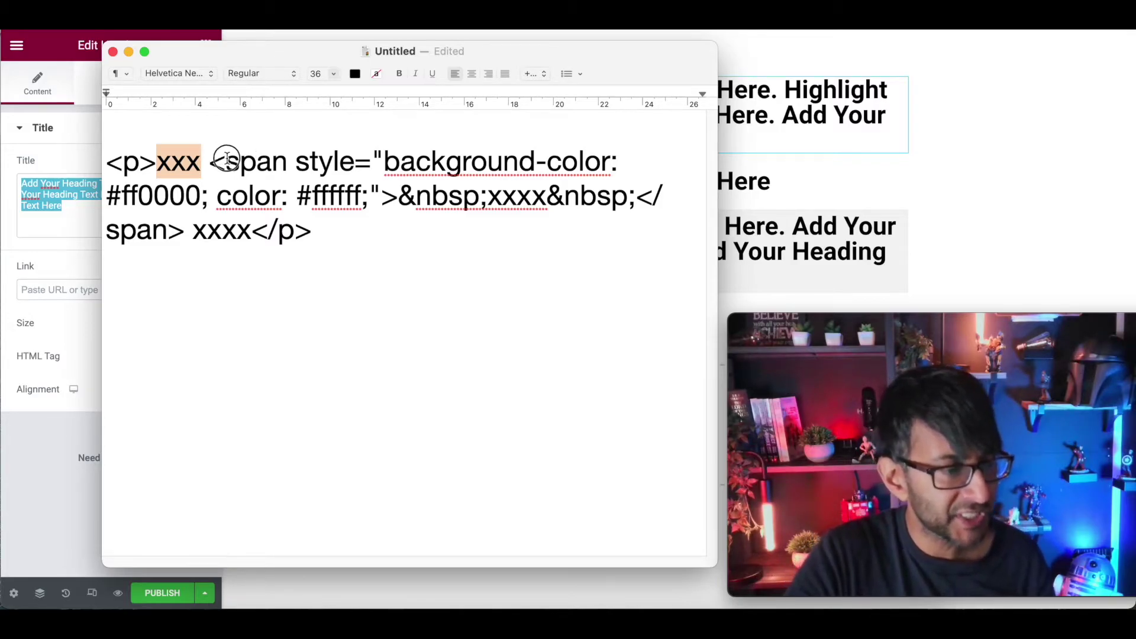
left_click_drag(226, 160, 124, 194)
left_click(170, 195)
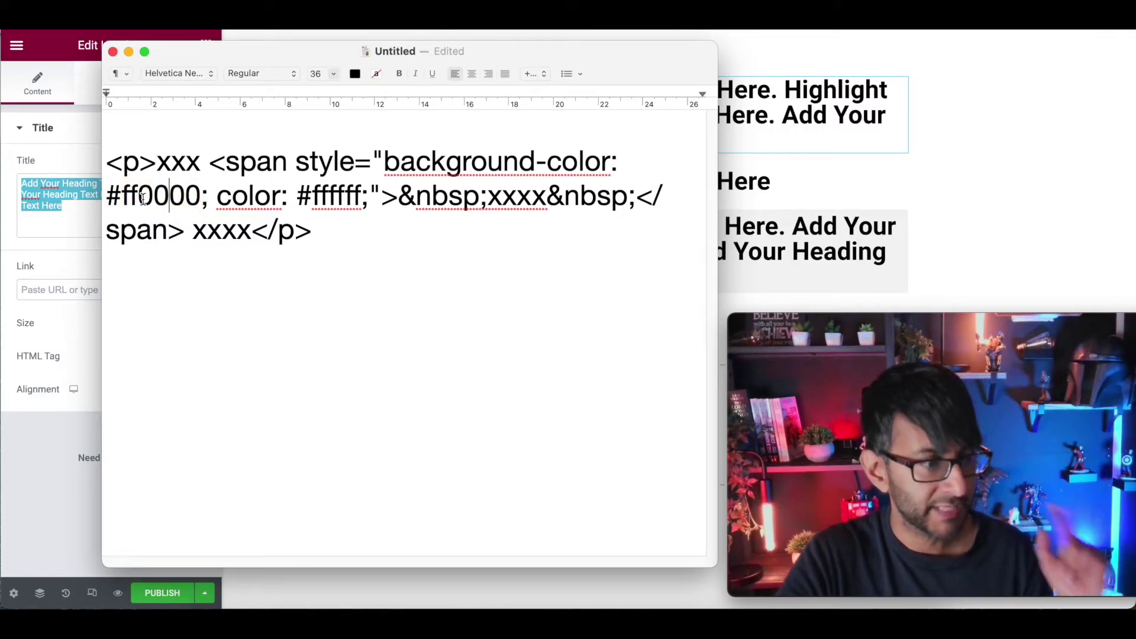
left_click_drag(216, 195, 282, 196)
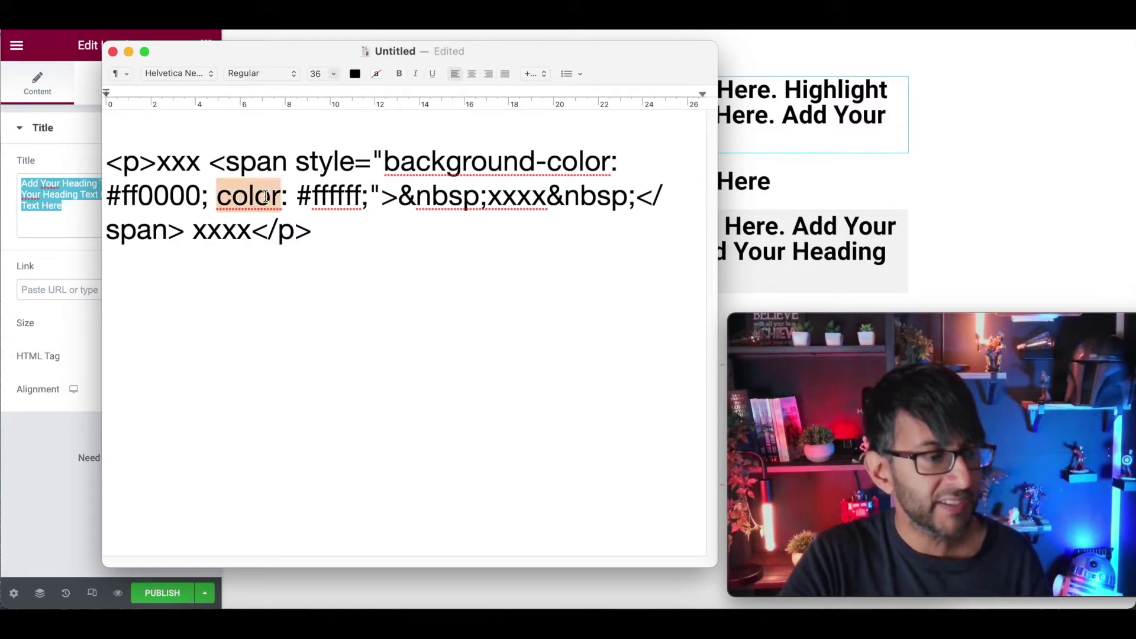
left_click(349, 198)
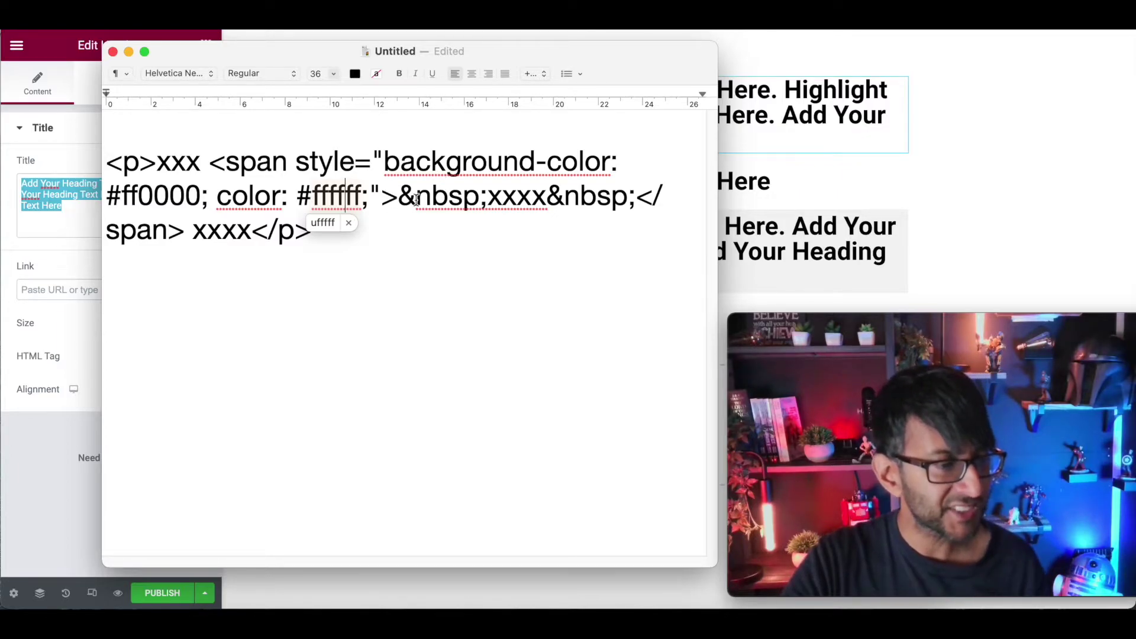
Step: Delete both &nbsp; entities around xxxx inside the red span
double_click(419, 198)
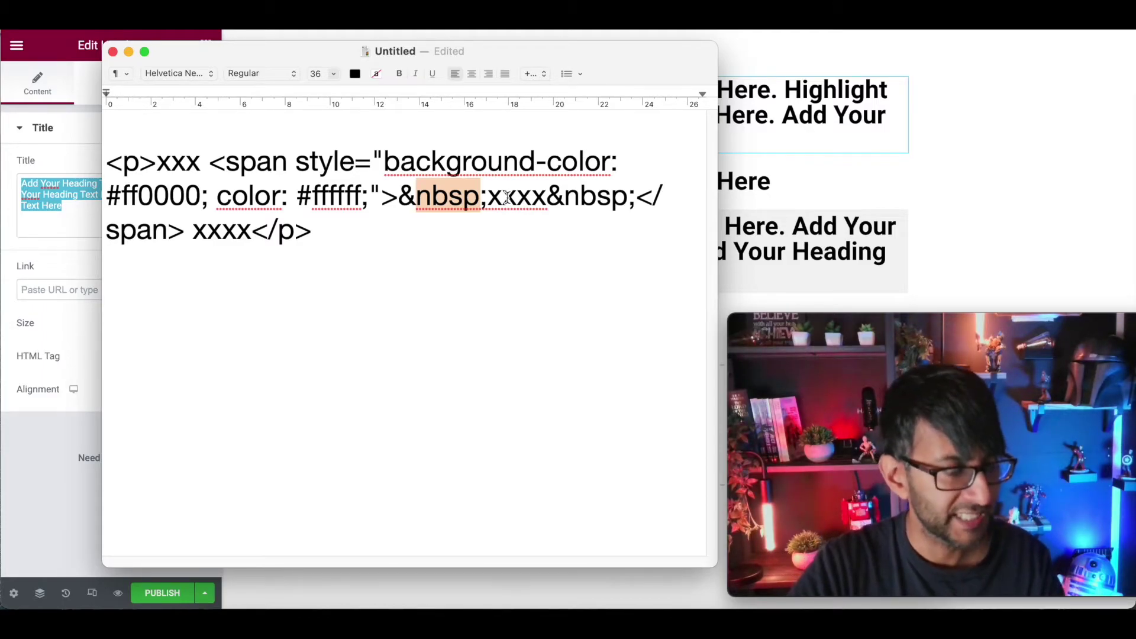
key("BackSpace")
key("BackSpace")
key("Delete")
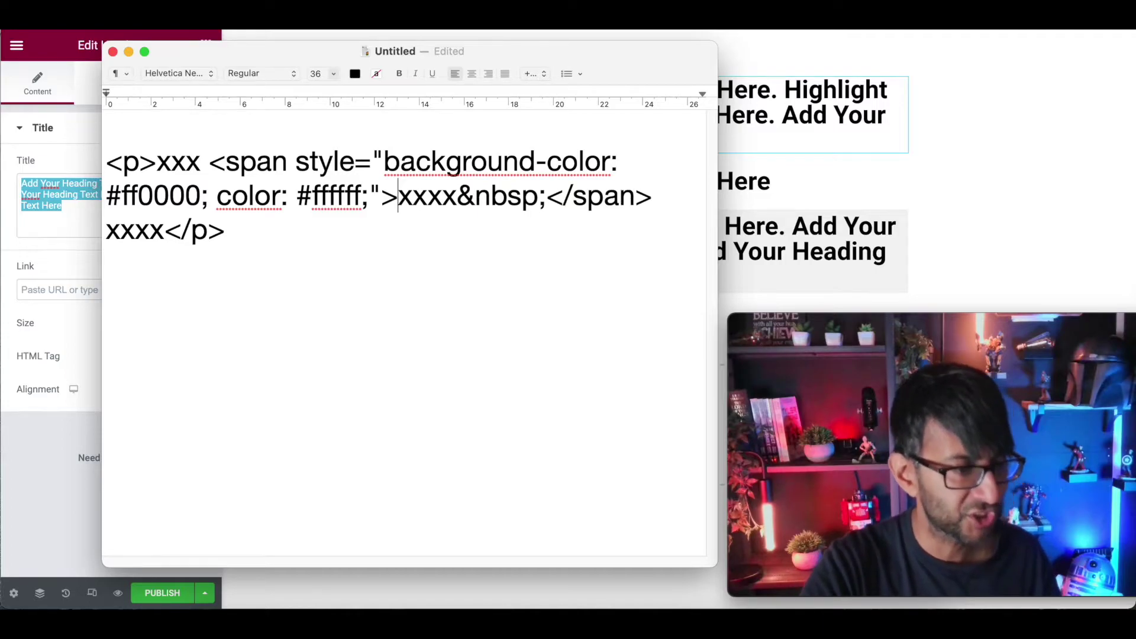
left_click_drag(458, 198, 543, 199)
key("BackSpace")
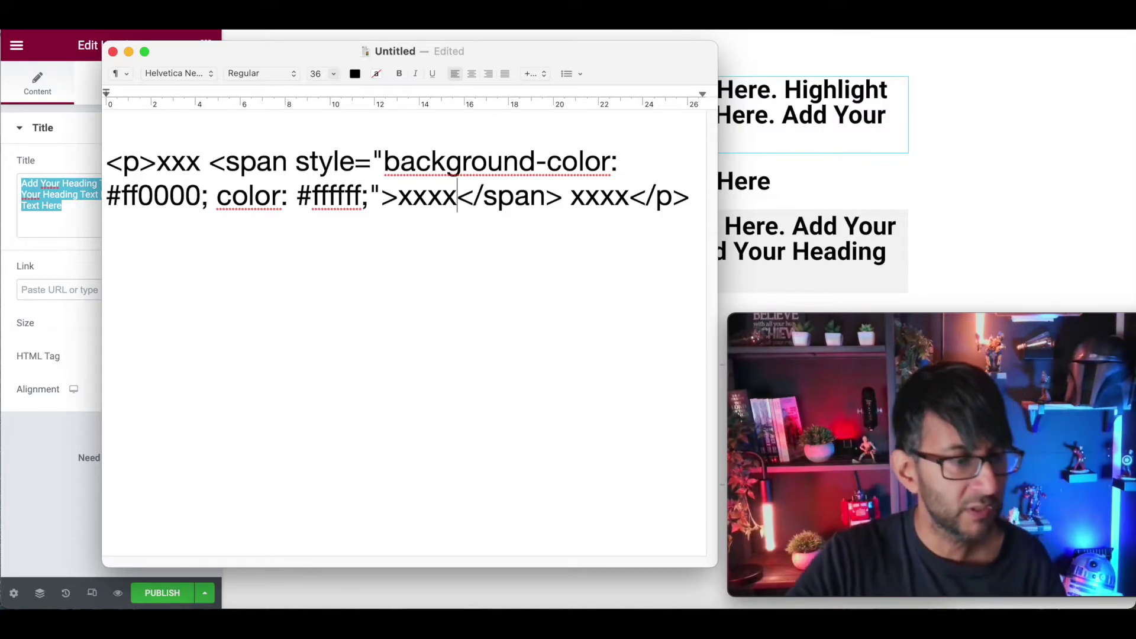
Step: Review the edited span, from its xxxx text and closing tag to the trailing xxxx
double_click(424, 197)
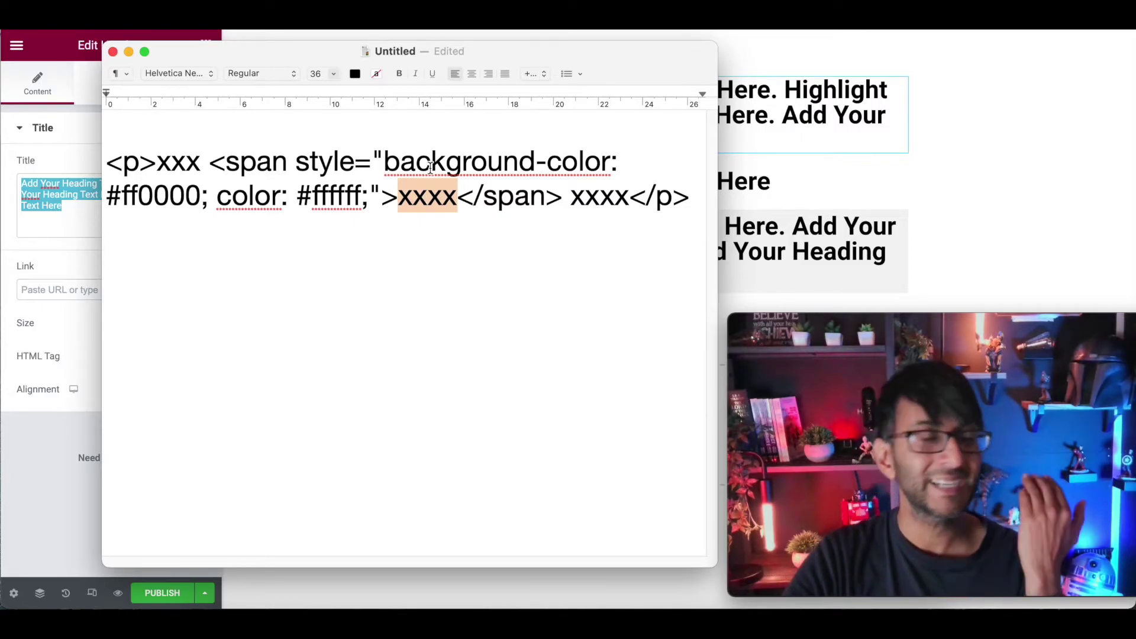
double_click(530, 198)
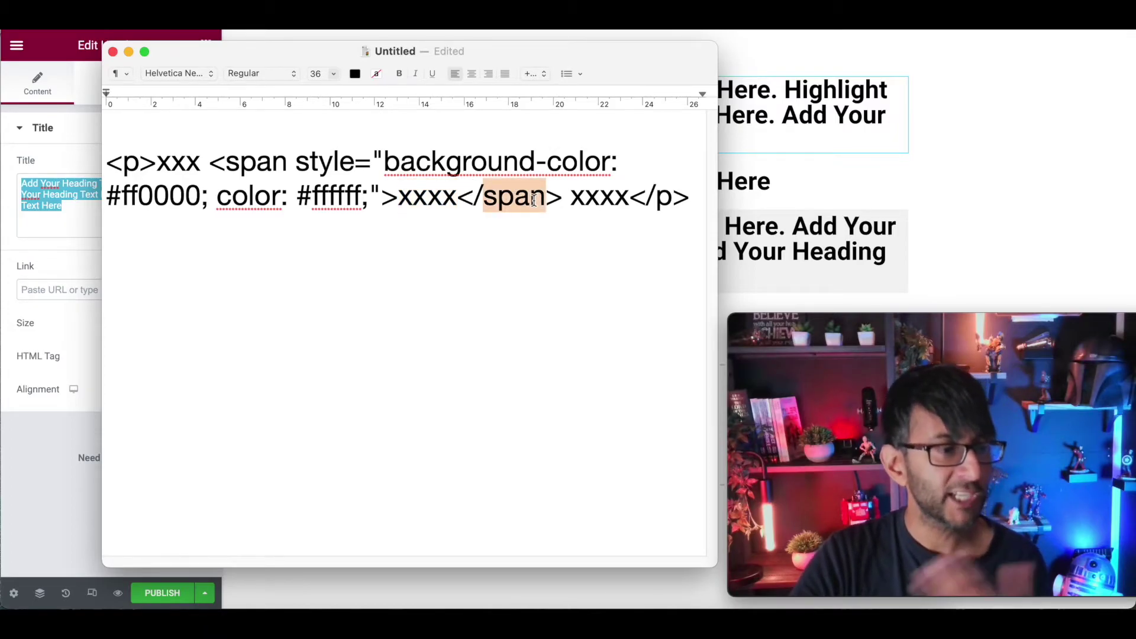
left_click(545, 197)
left_click_drag(562, 197, 211, 163)
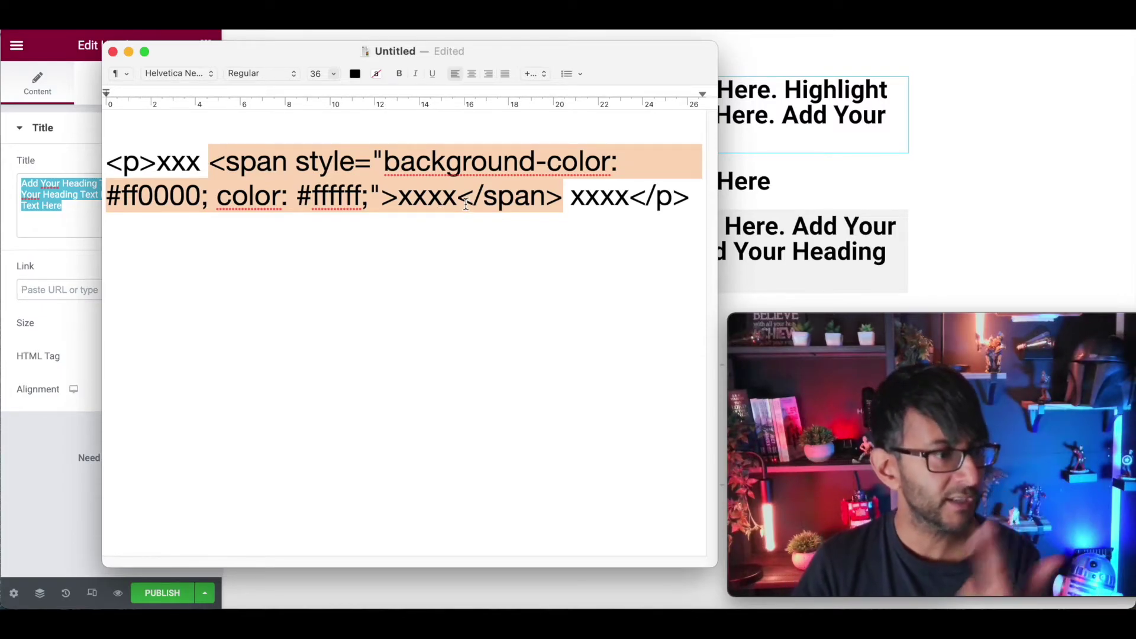
double_click(583, 205)
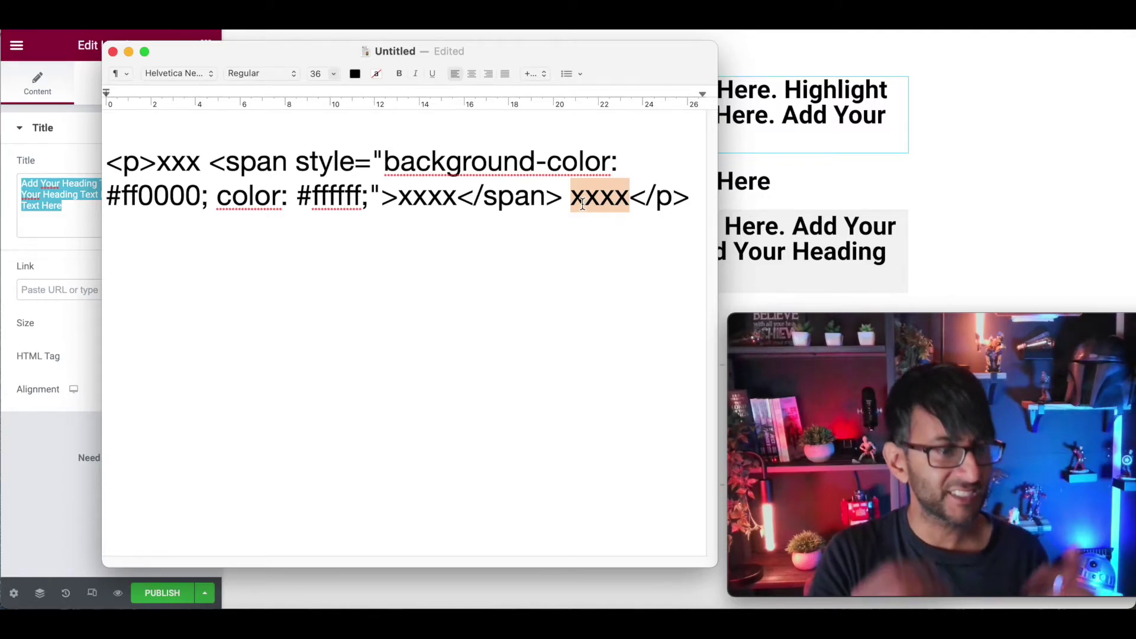
left_click(699, 202)
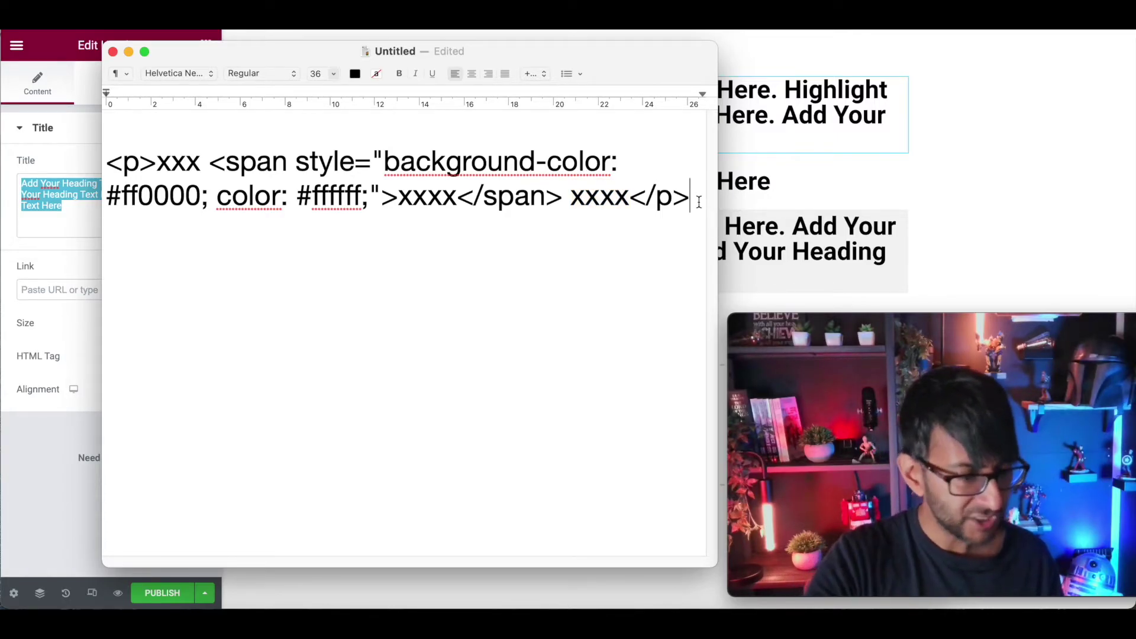
Step: Paste the heading text below the template and put its first sentence in the first xxx placeholder
key("Return")
key("Return")
key("Return")
key("super+v")
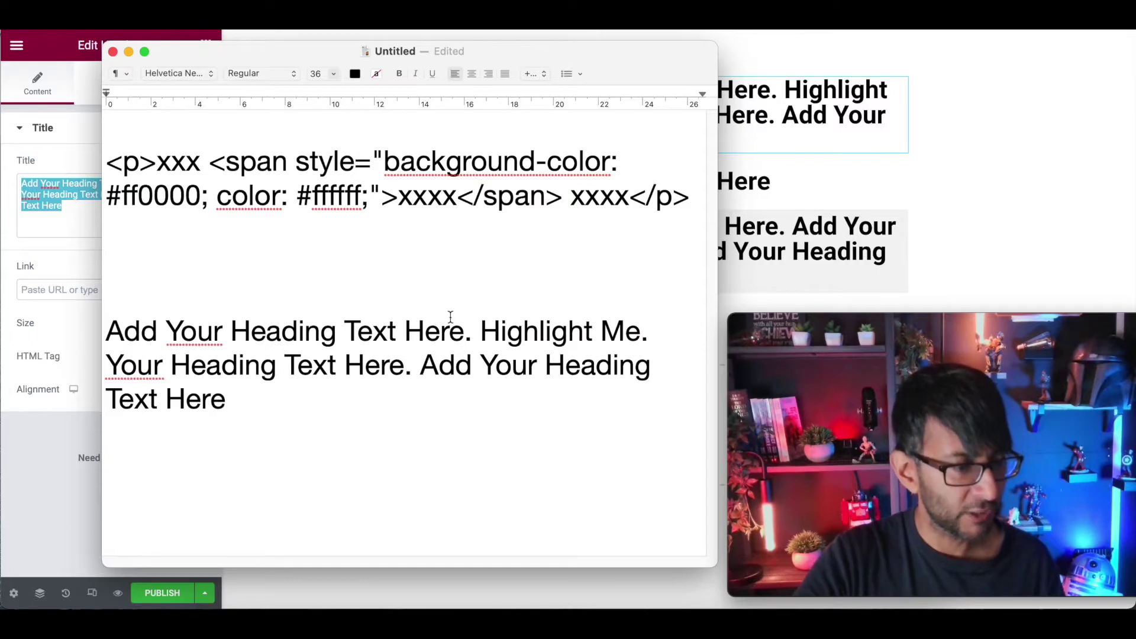
left_click_drag(478, 331, 106, 331)
key("super+c")
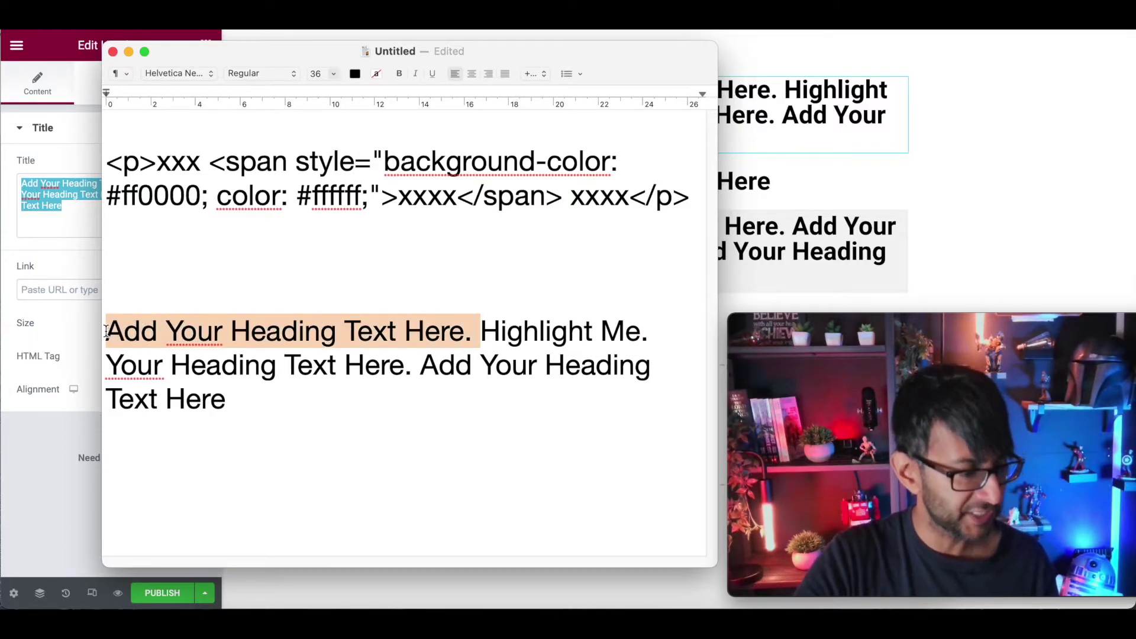
left_click_drag(157, 162, 202, 163)
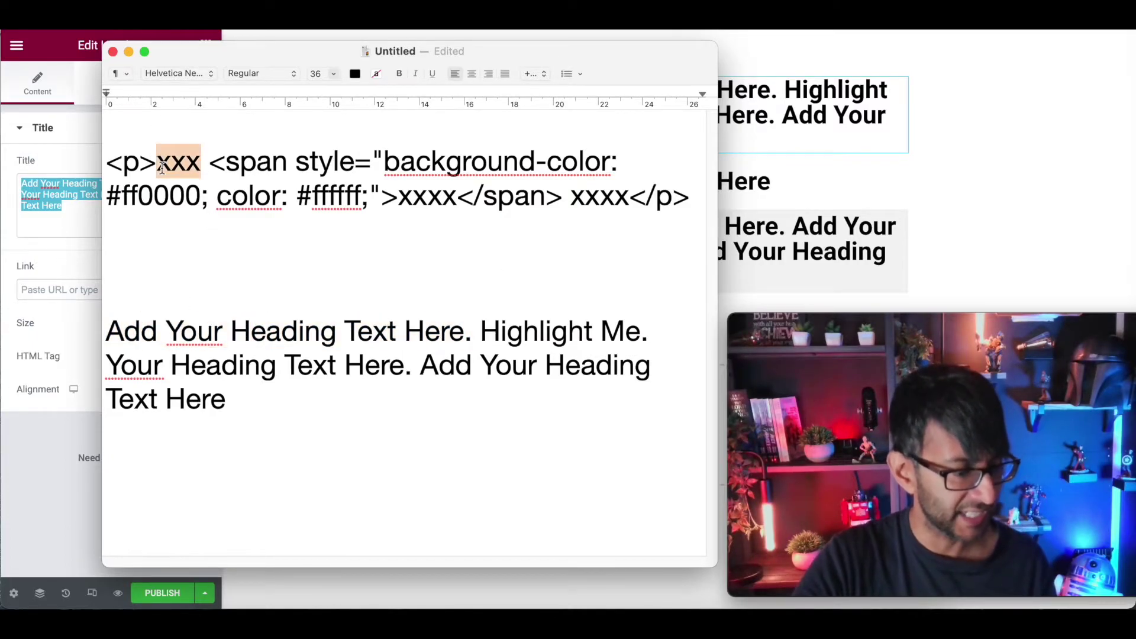
key("super+v")
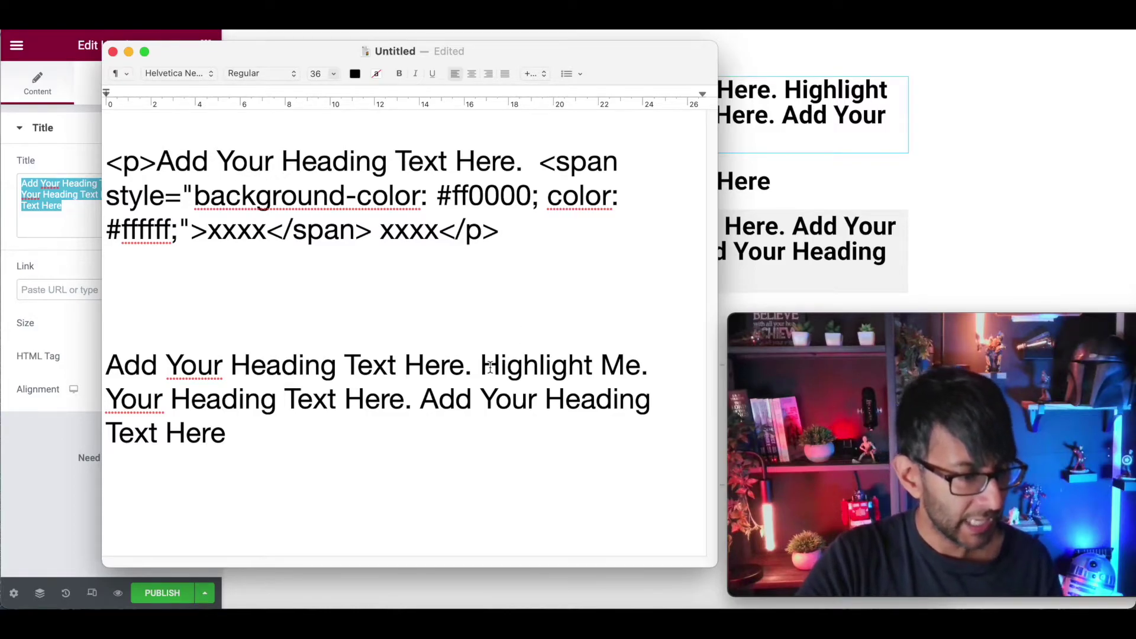
Step: Put 'Highlight Me.' in the red span and the remaining sentences in the last placeholder, then select the paragraph
left_click_drag(480, 365, 650, 372)
key("super+c")
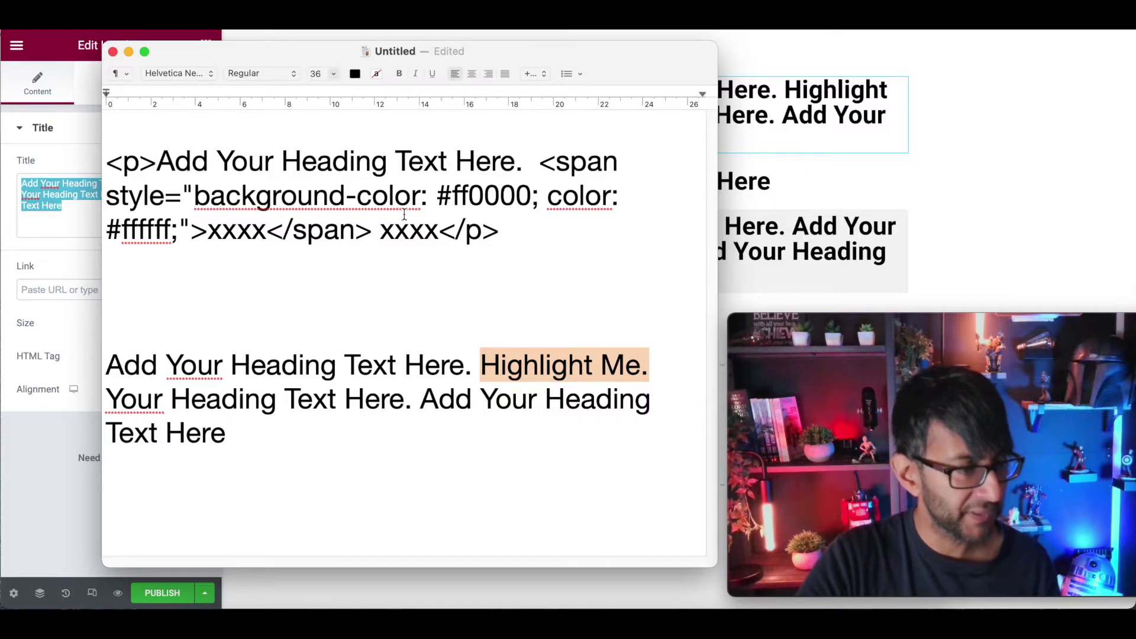
double_click(240, 232)
key("super+v")
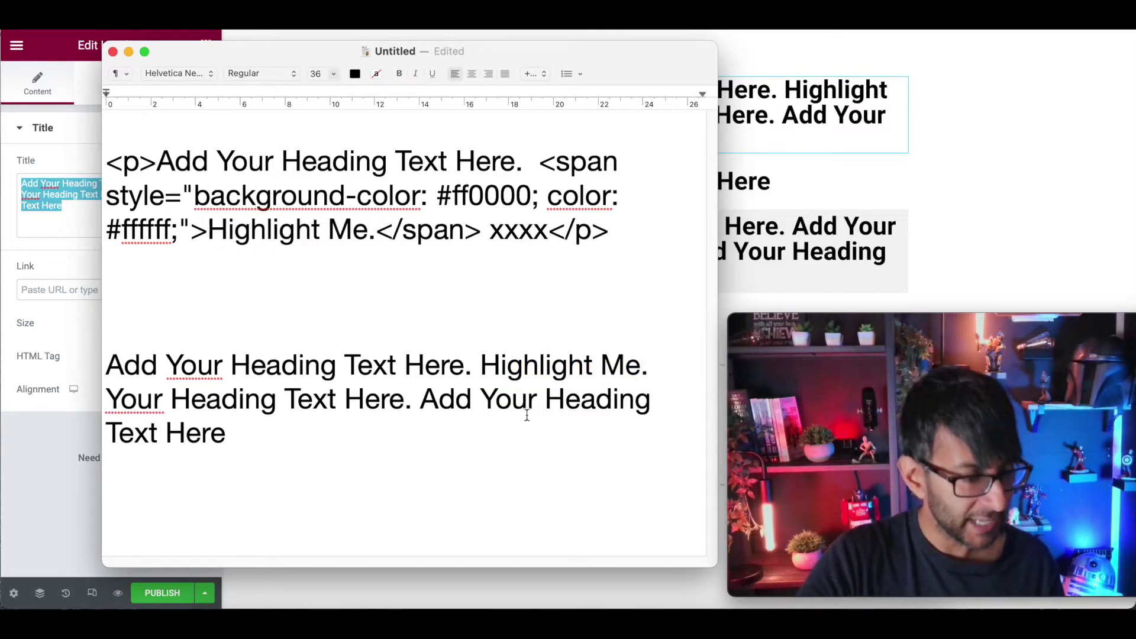
left_click_drag(340, 426, 106, 398)
key("cmd+c")
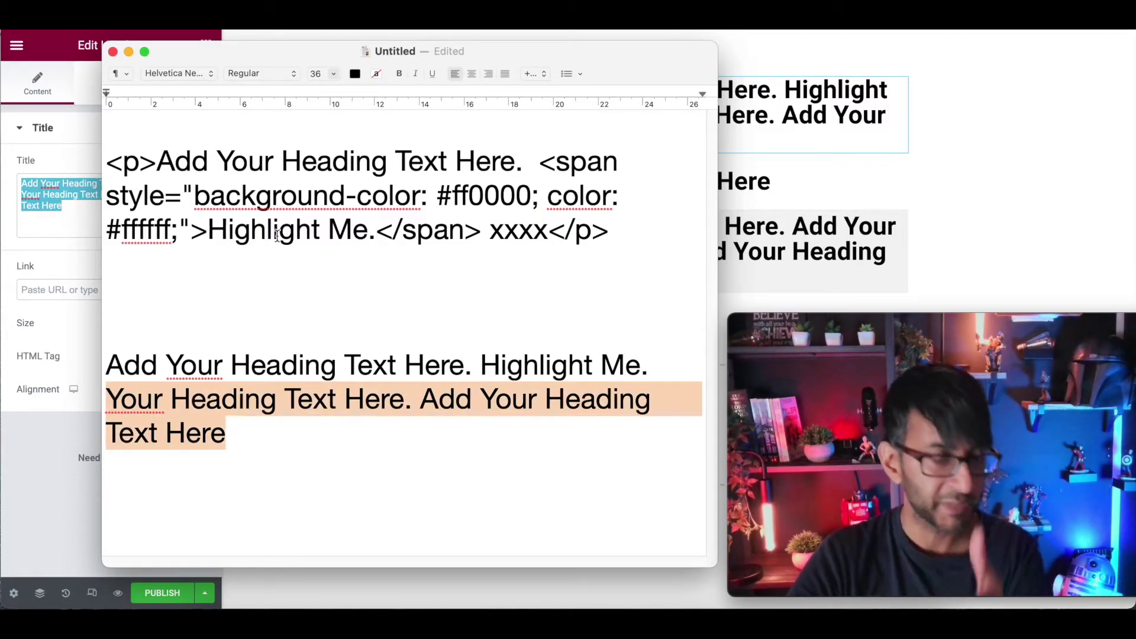
left_click(530, 234)
double_click(530, 234)
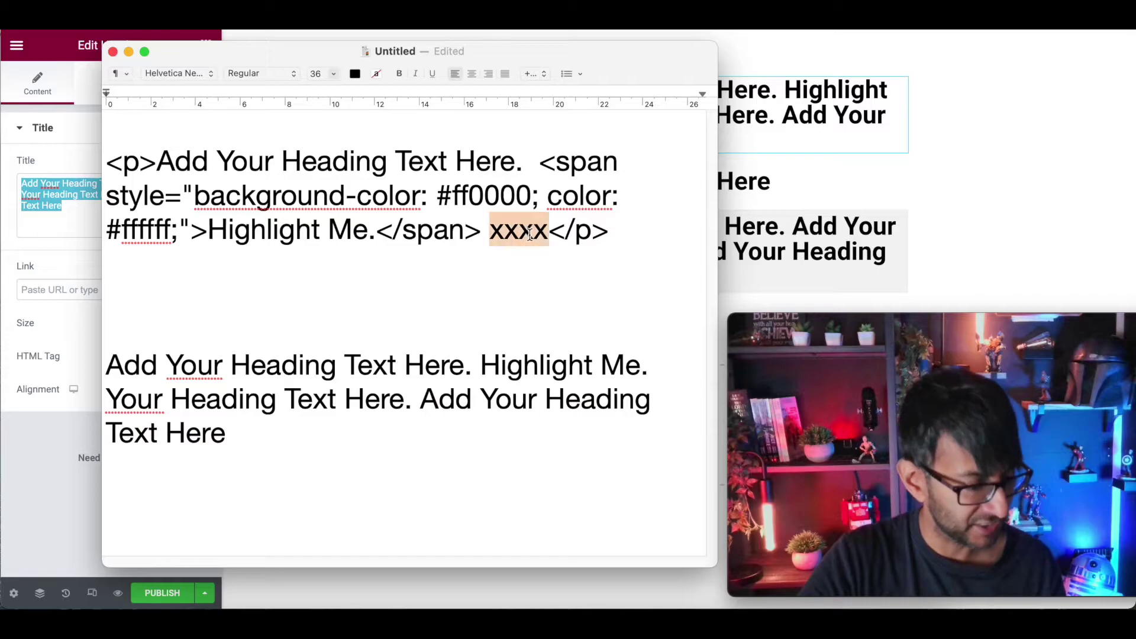
key("cmd+v")
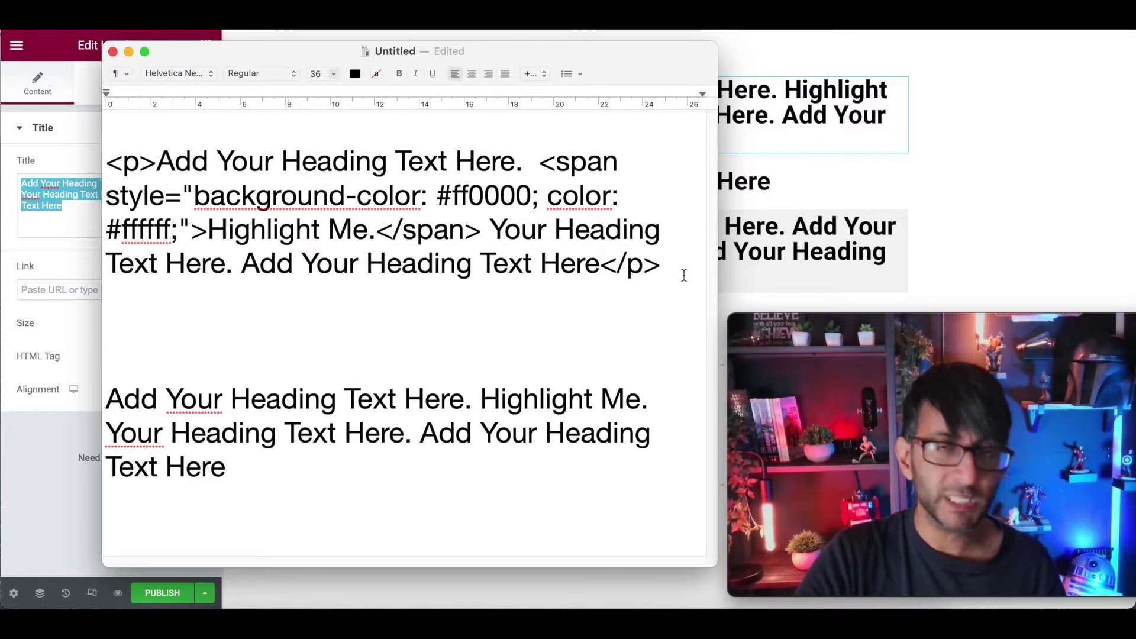
left_click_drag(662, 263, 6, 147)
key("ctrl+c")
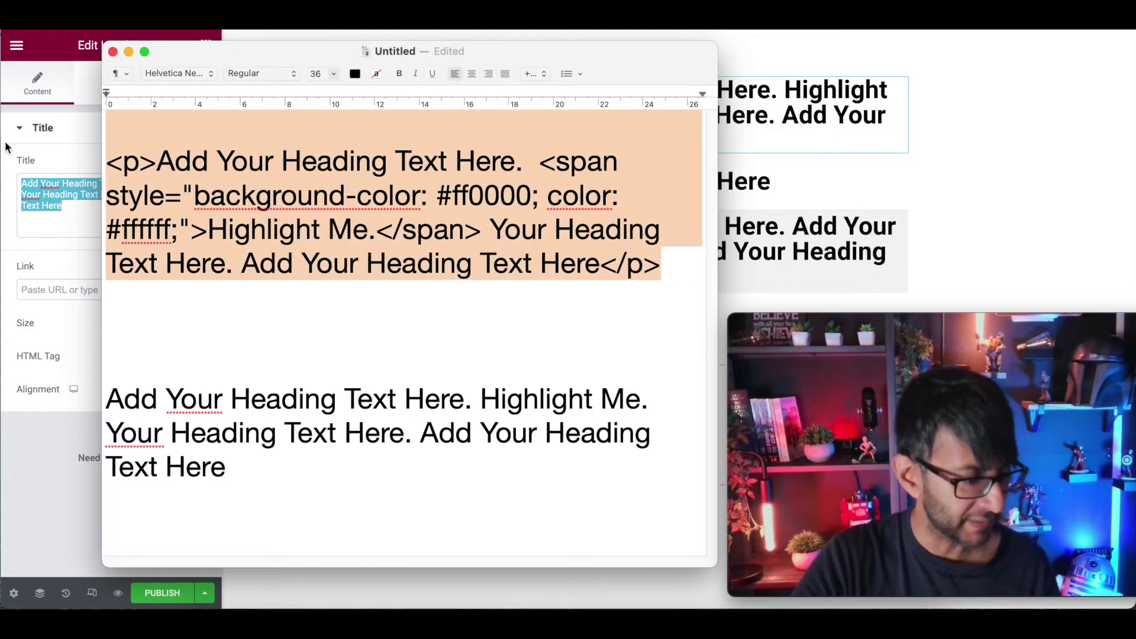
left_click(5, 147)
Step: Replace the top heading's Title text with the copied HTML paragraph markup
left_click(127, 220)
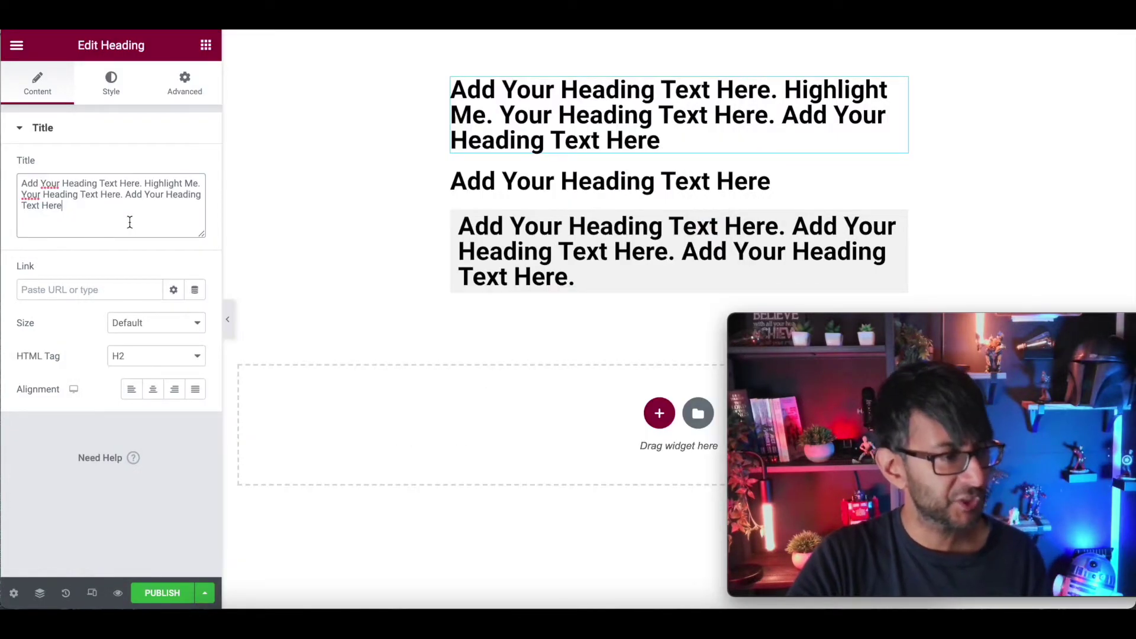
key("cmd+a")
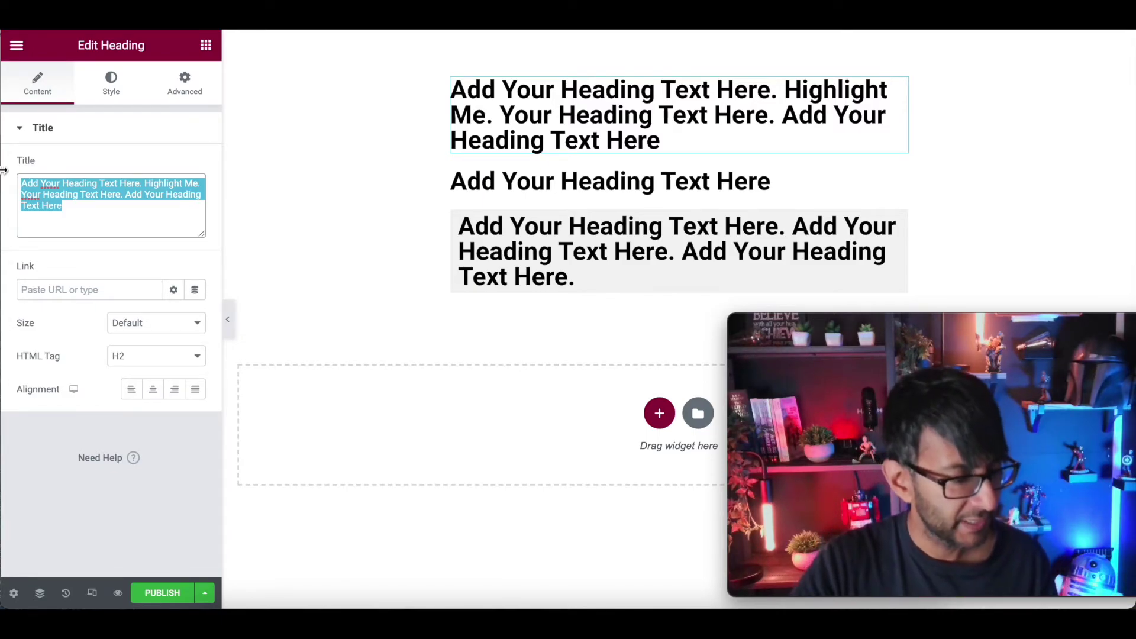
key("ctrl+v")
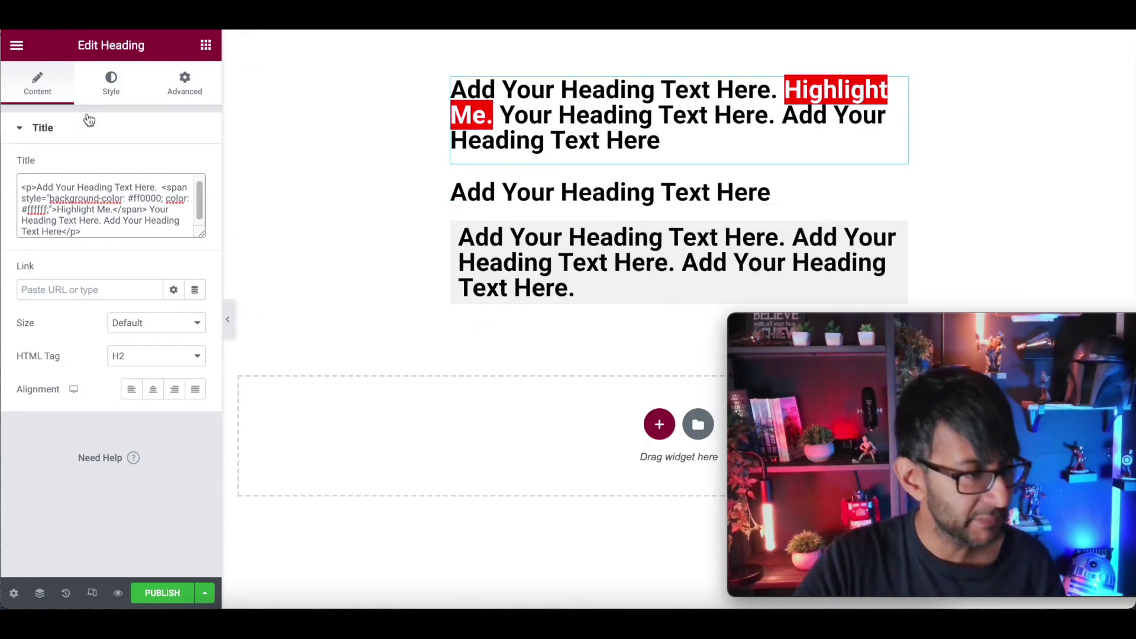
left_click(109, 86)
Step: Set the heading text to the global Accent colour, with REM size unit and weight 400
left_click(174, 168)
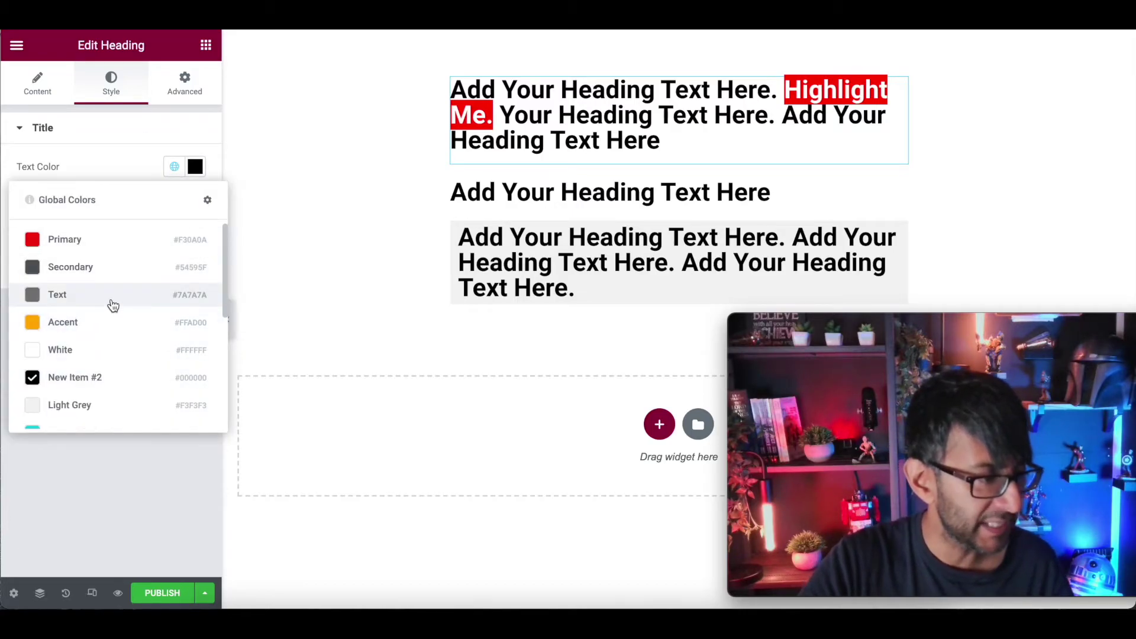
left_click(106, 323)
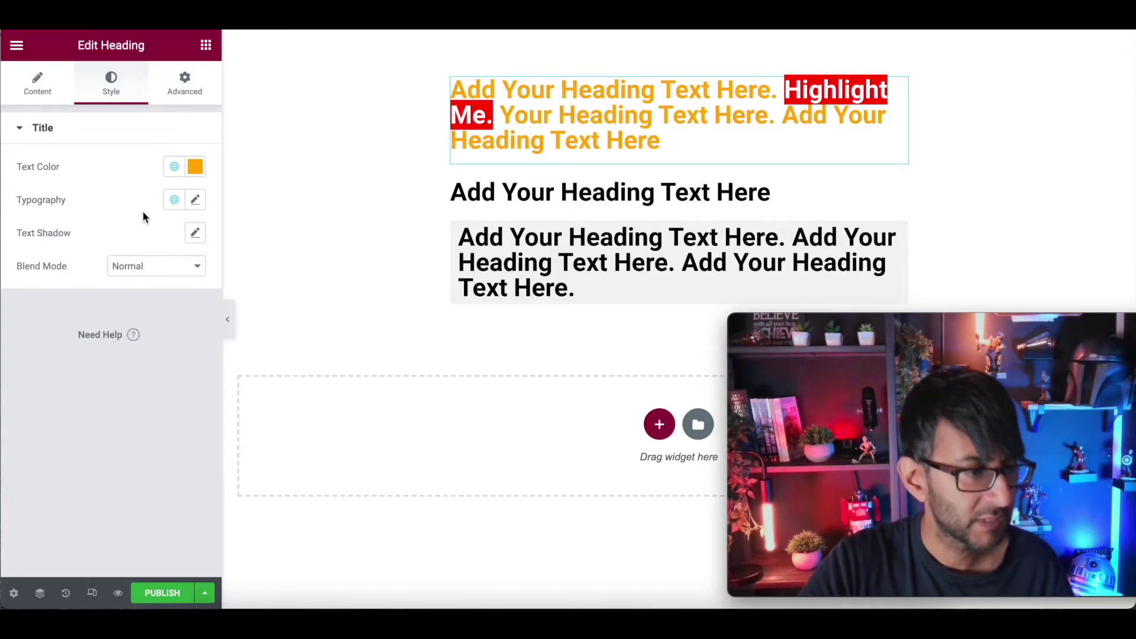
left_click(195, 200)
left_click(169, 303)
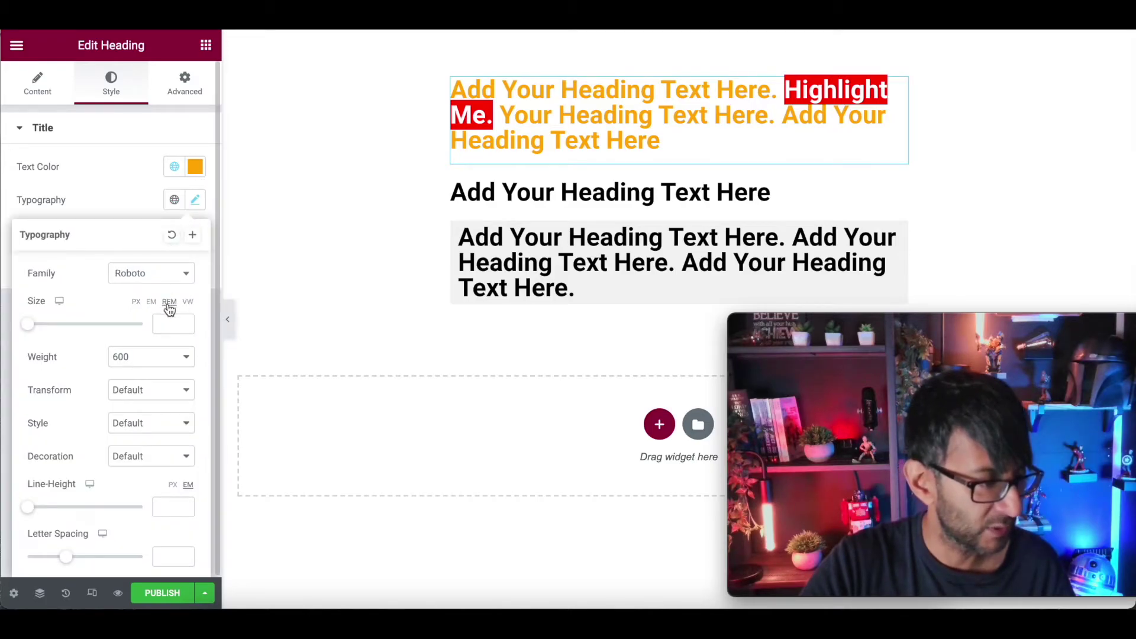
left_click(132, 358)
left_click(140, 425)
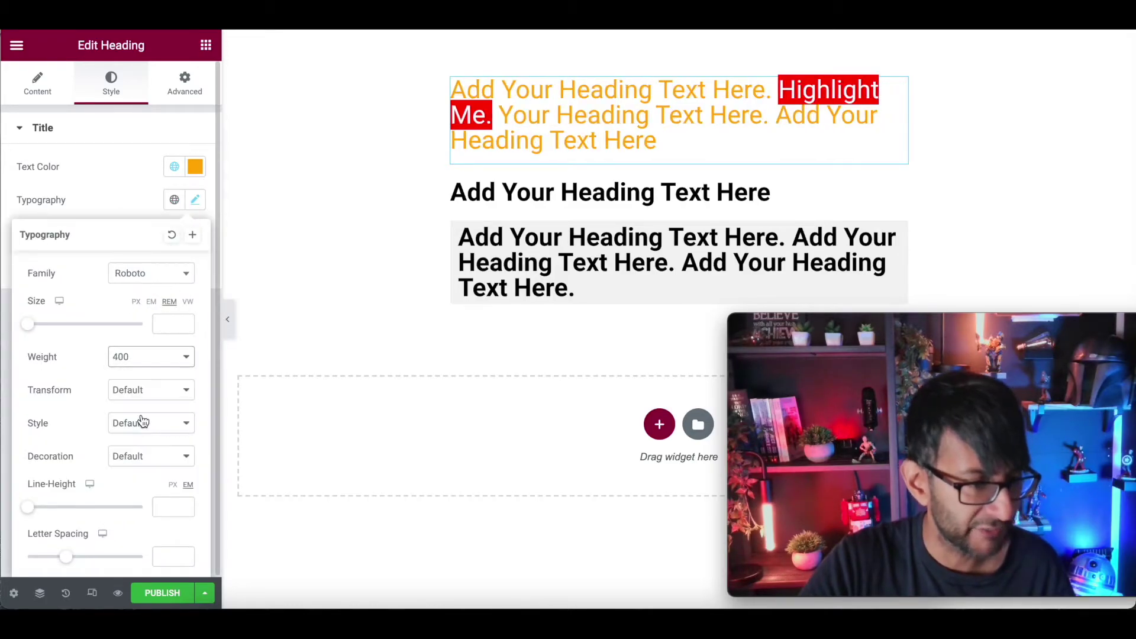
left_click(343, 172)
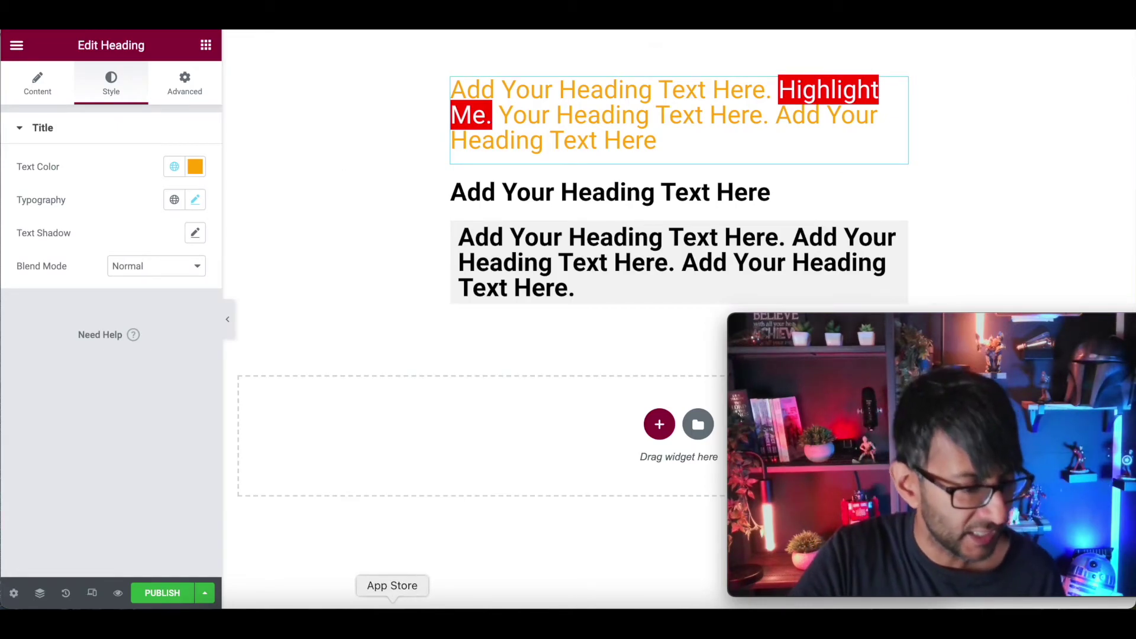
left_click(503, 616)
left_click(79, 419)
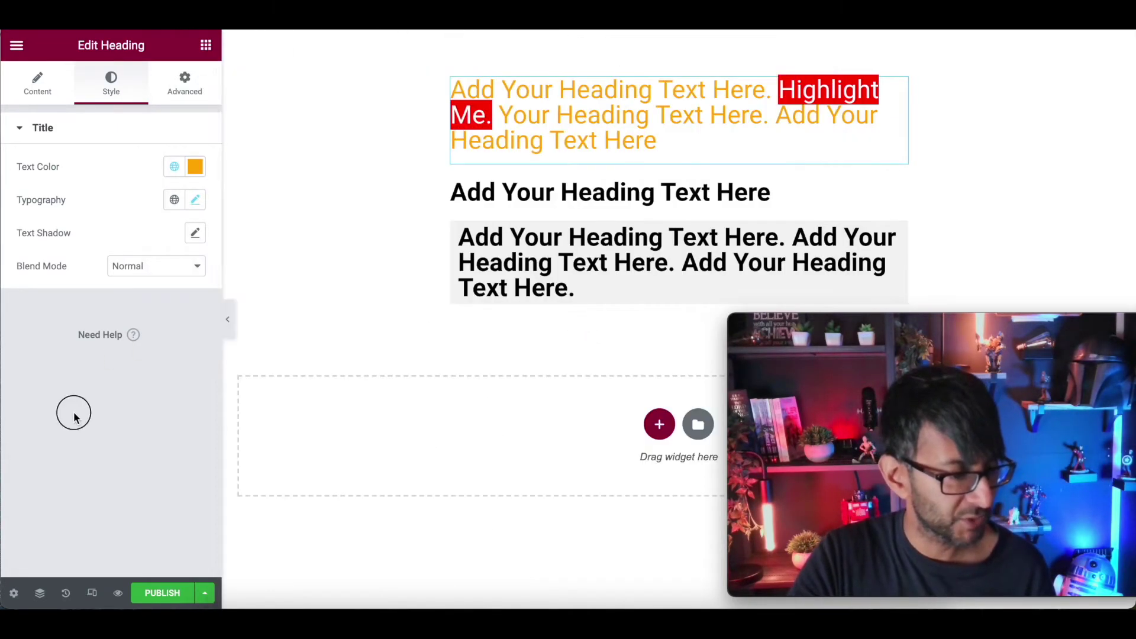
left_click(835, 619)
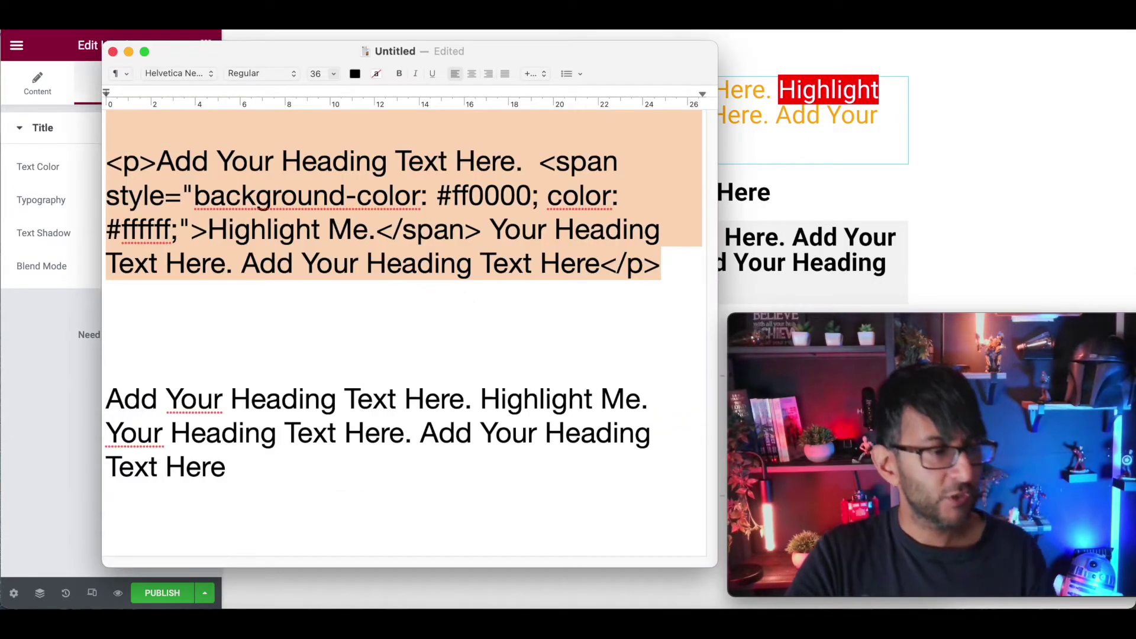
left_click(468, 184)
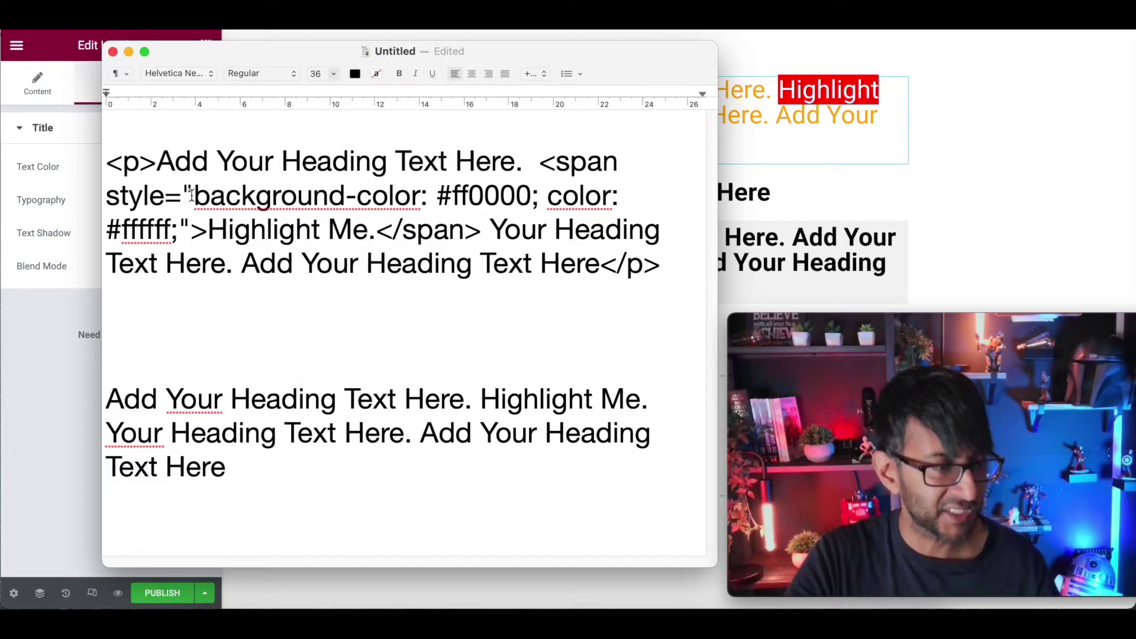
left_click_drag(194, 196, 191, 231)
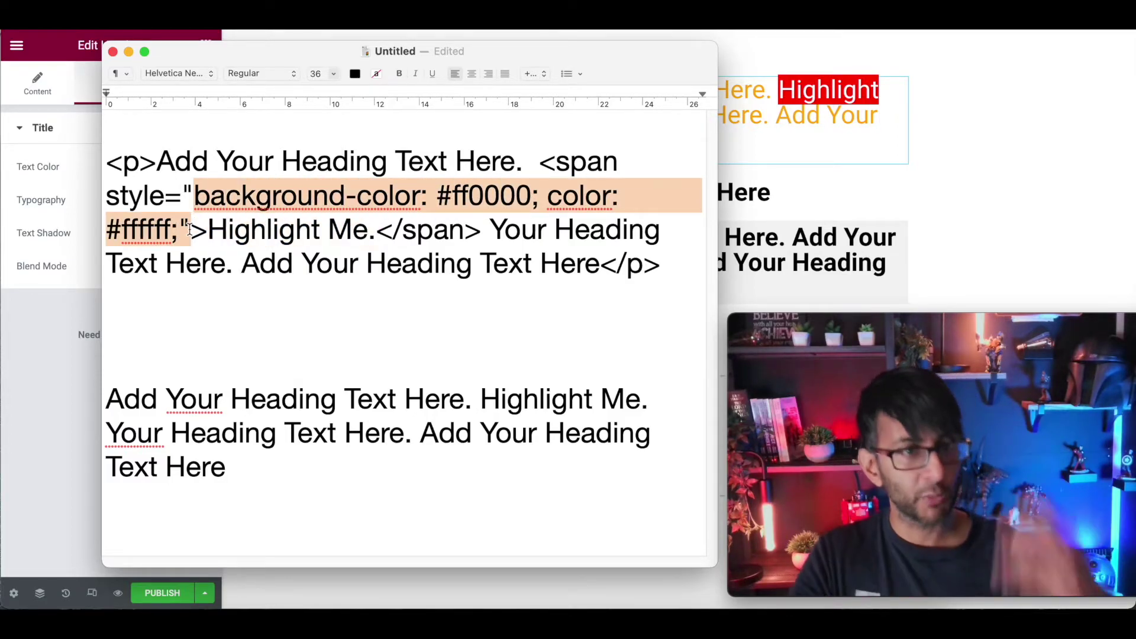
left_click(828, 180)
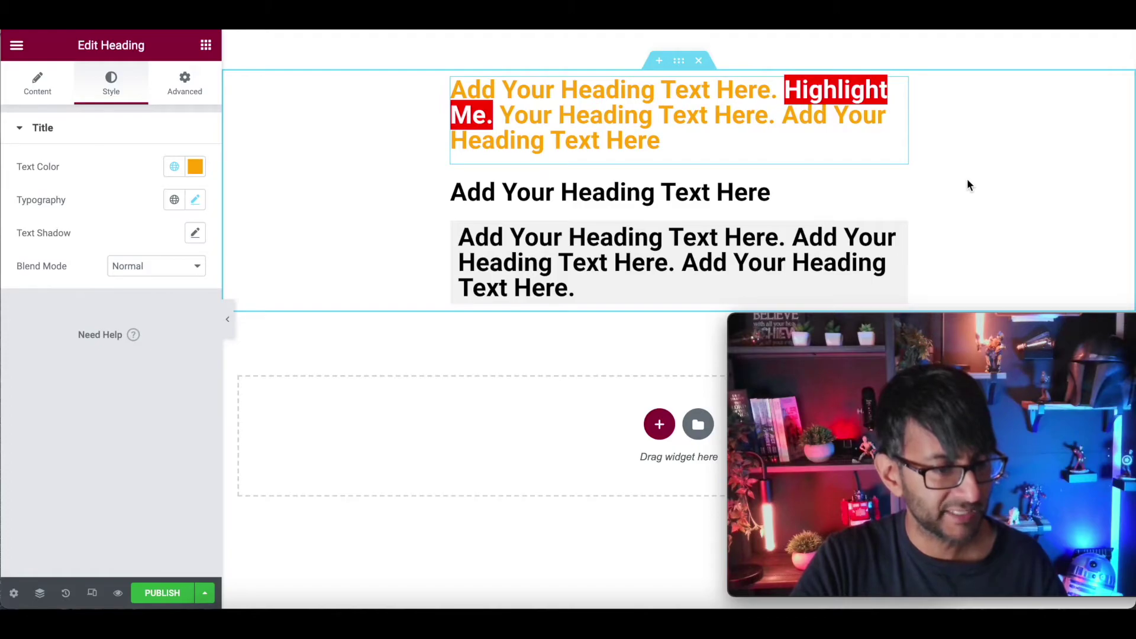
Step: Undo the Accent text colour and enlarge the Title field to show all the markup
key("ctrl+z")
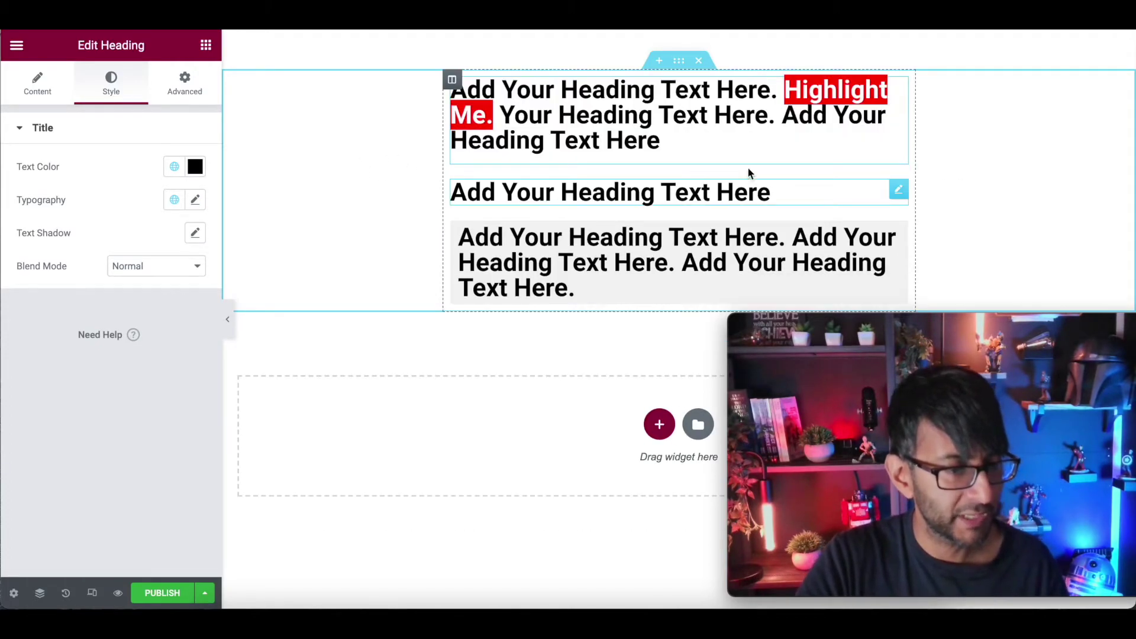
left_click(816, 131)
key("Return")
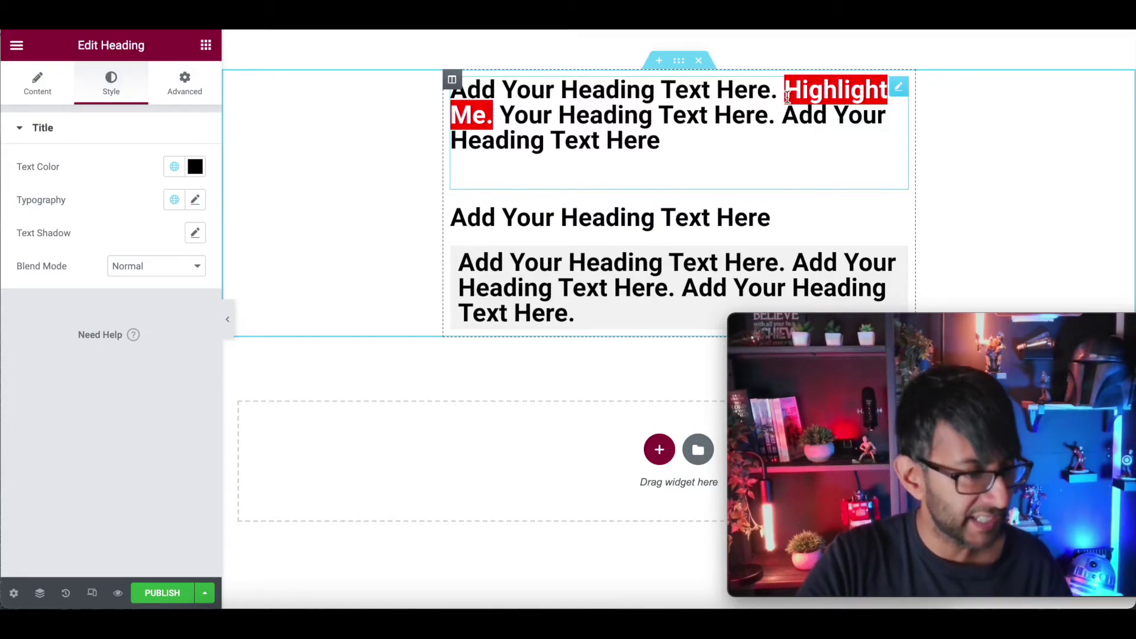
left_click(34, 79)
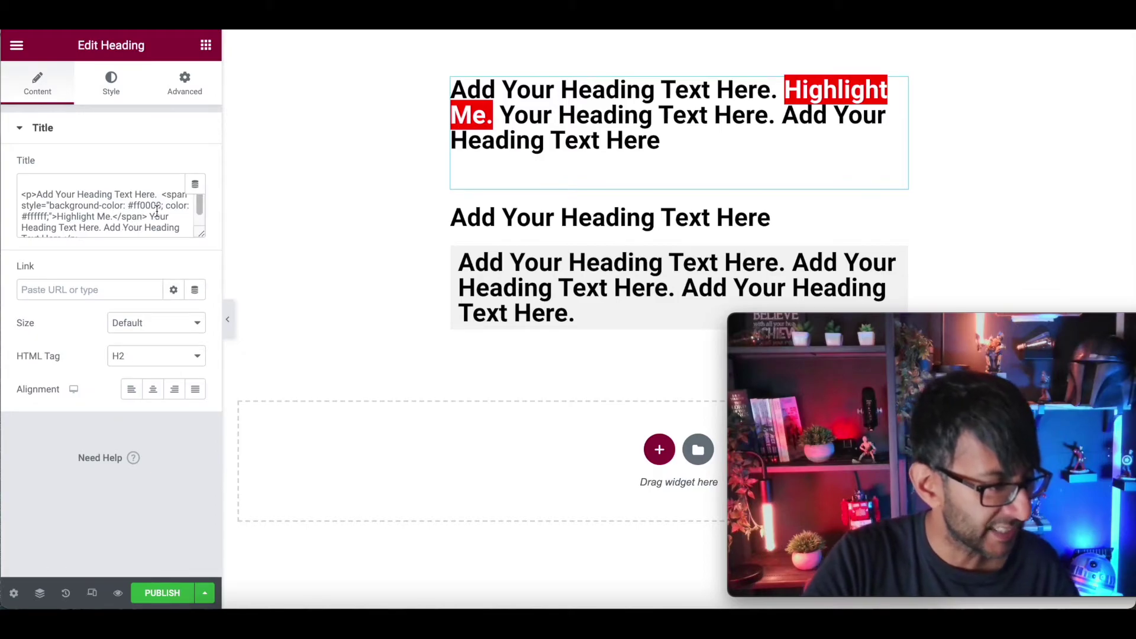
left_click_drag(201, 234, 199, 375)
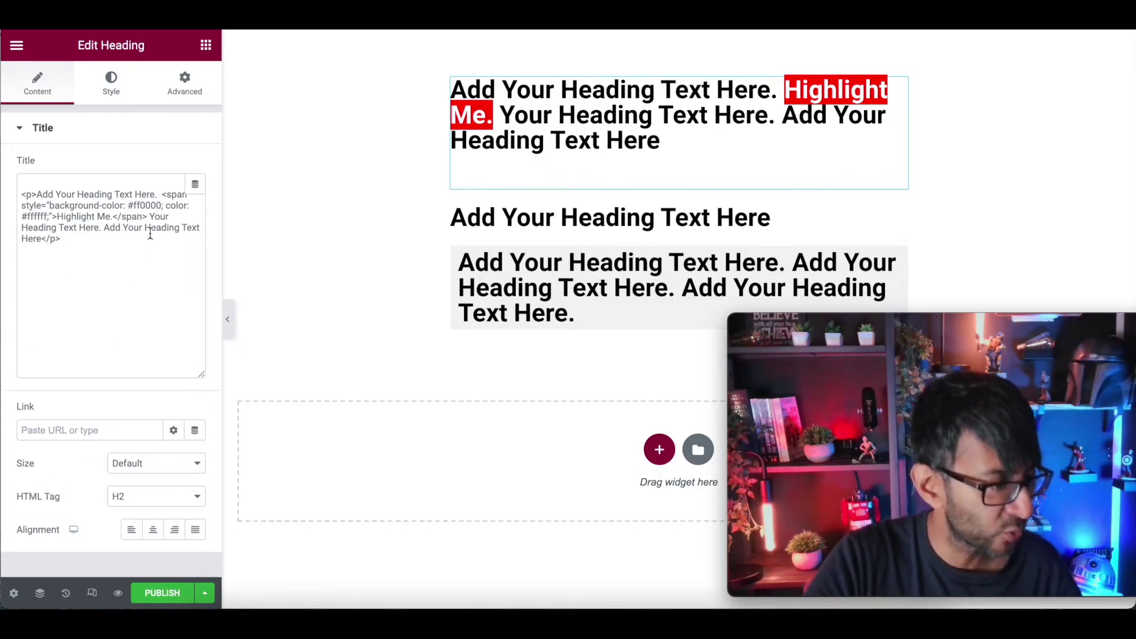
Step: Replace the spaces on both sides of 'Highlight Me.' inside the span with &nbsp
left_click(57, 216)
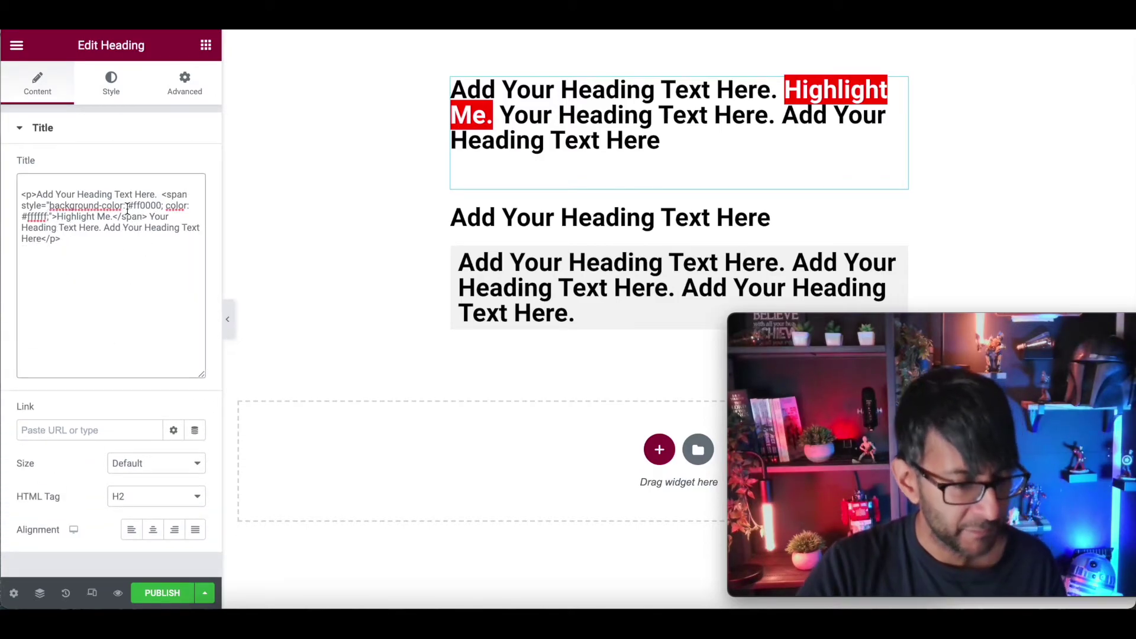
key("BackSpace")
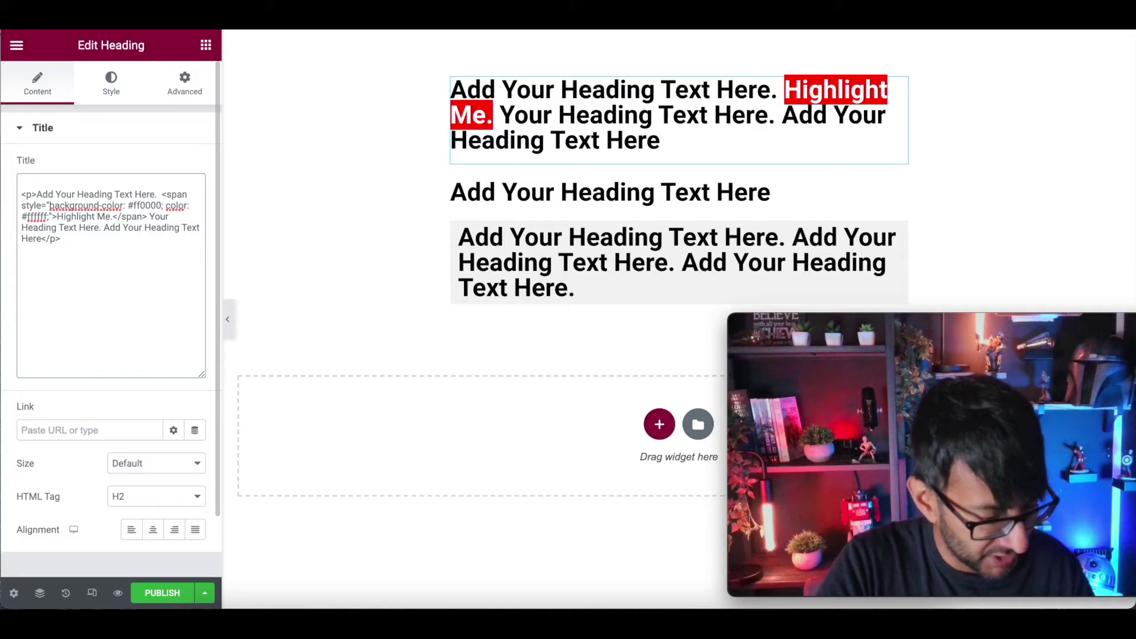
type("&nbsp")
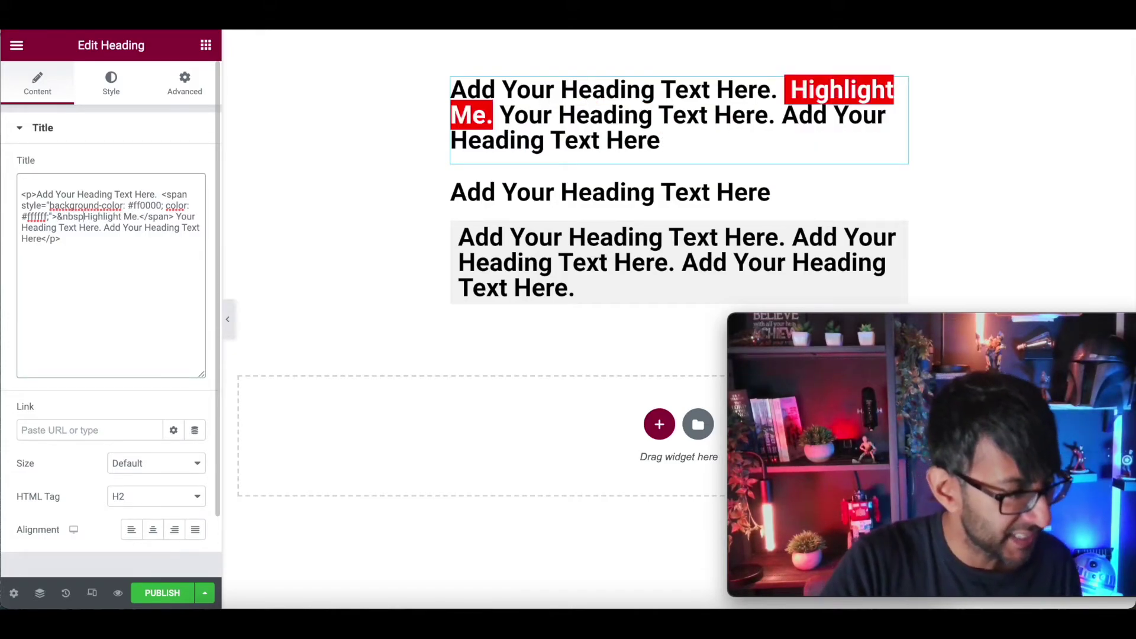
key("shift+Left")
key("shift+Left")
key("shift+Left")
key("ctrl+c")
key("Right")
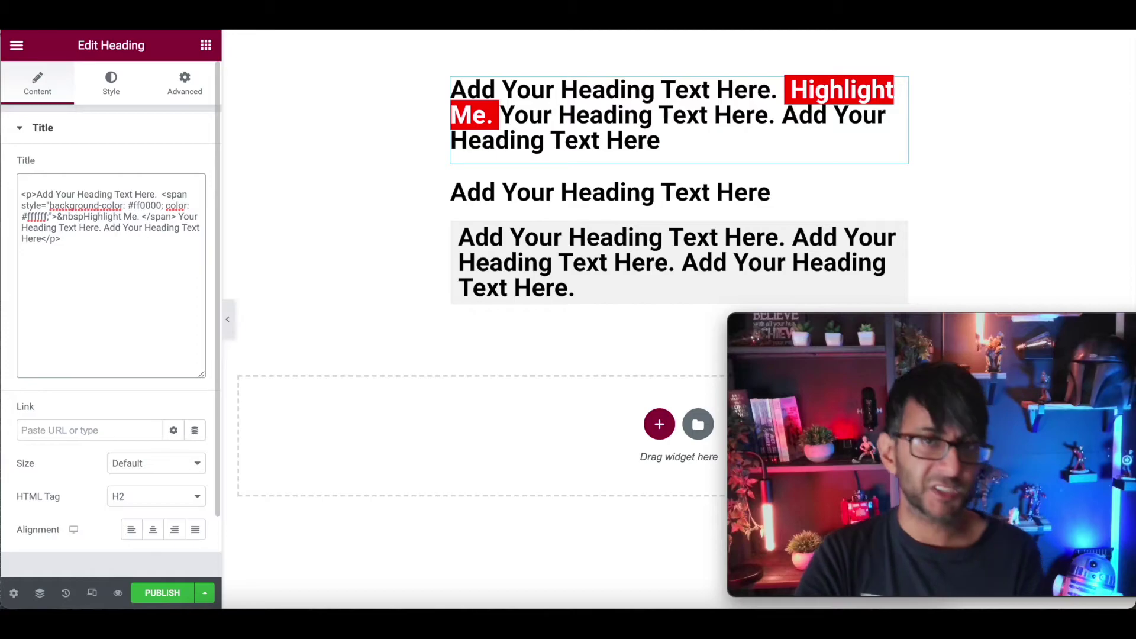
key("BackSpace")
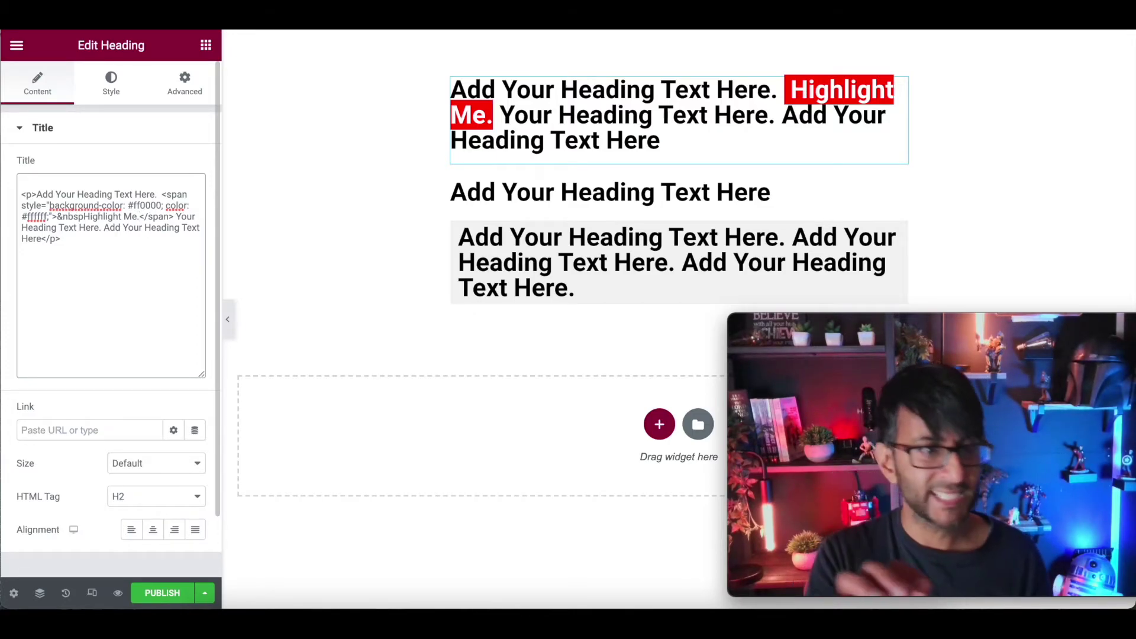
key("ctrl+v")
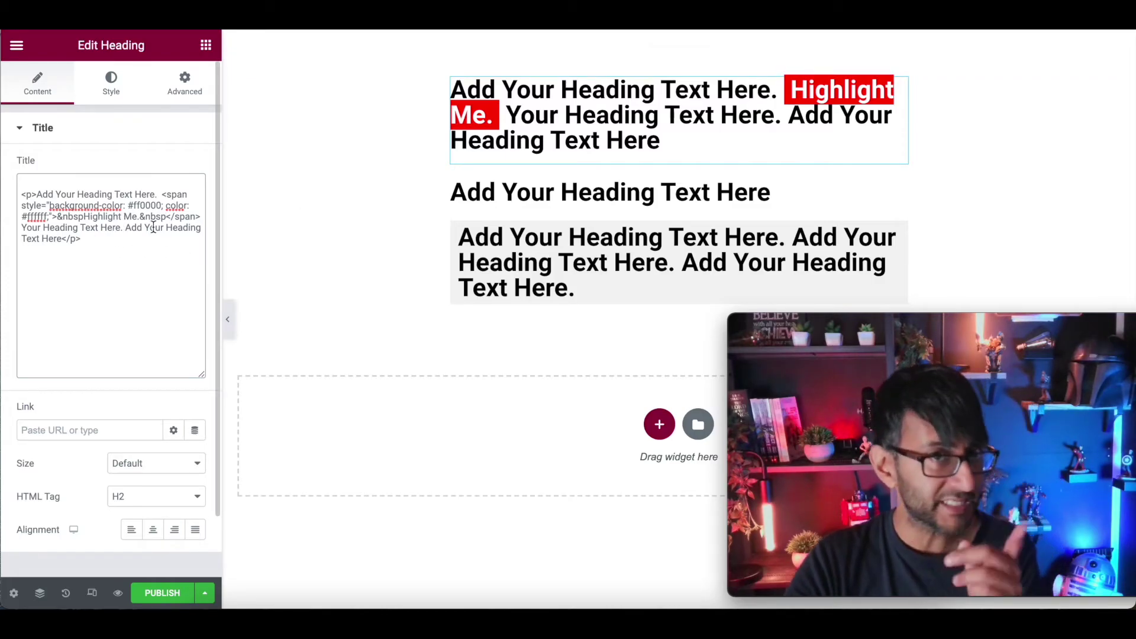
Step: Add a full stop after the last sentence and paste a copy of the highlight span after it
mouse_move(160, 195)
left_mouse_down()
mouse_move(167, 207)
mouse_move(53, 218)
mouse_move(207, 215)
left_mouse_up()
key("ctrl+c")
left_click(142, 244)
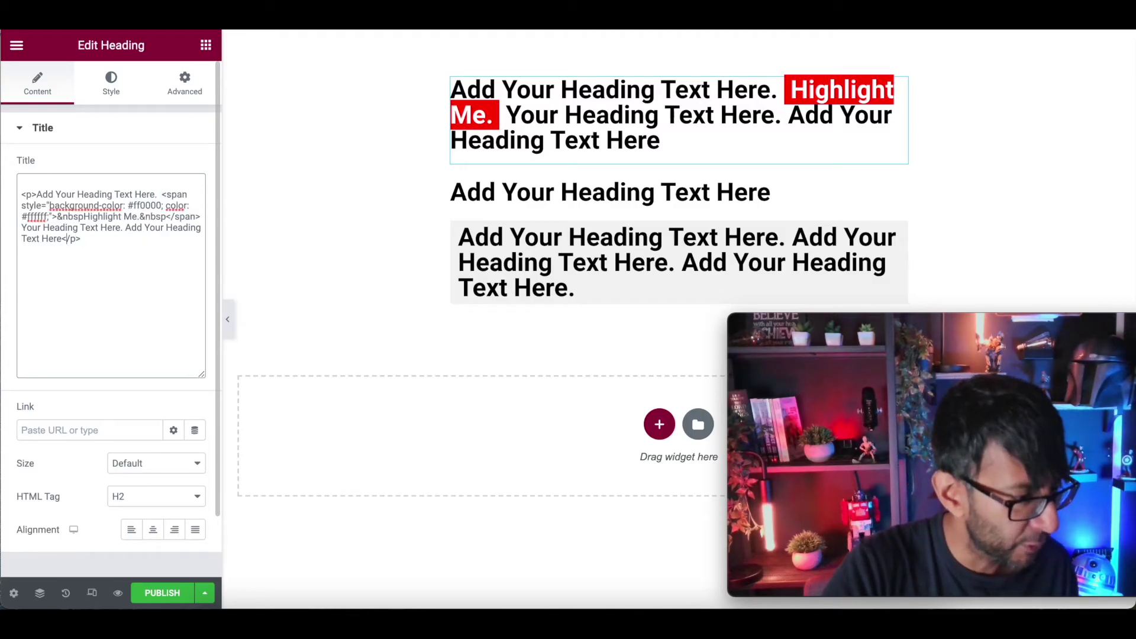
type(".")
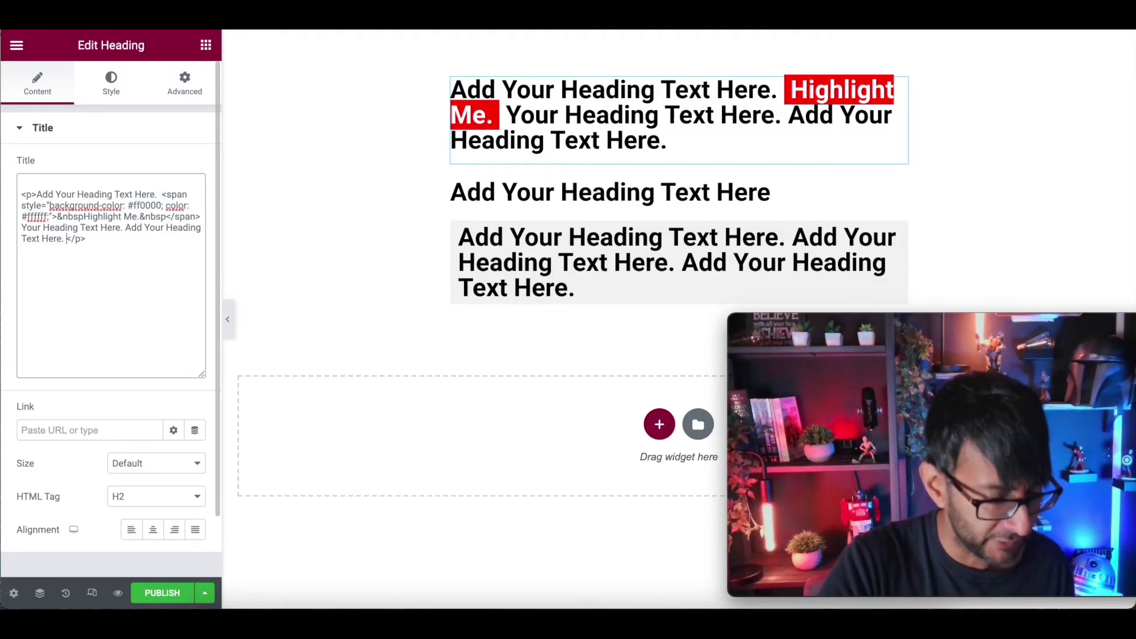
key("ctrl+v")
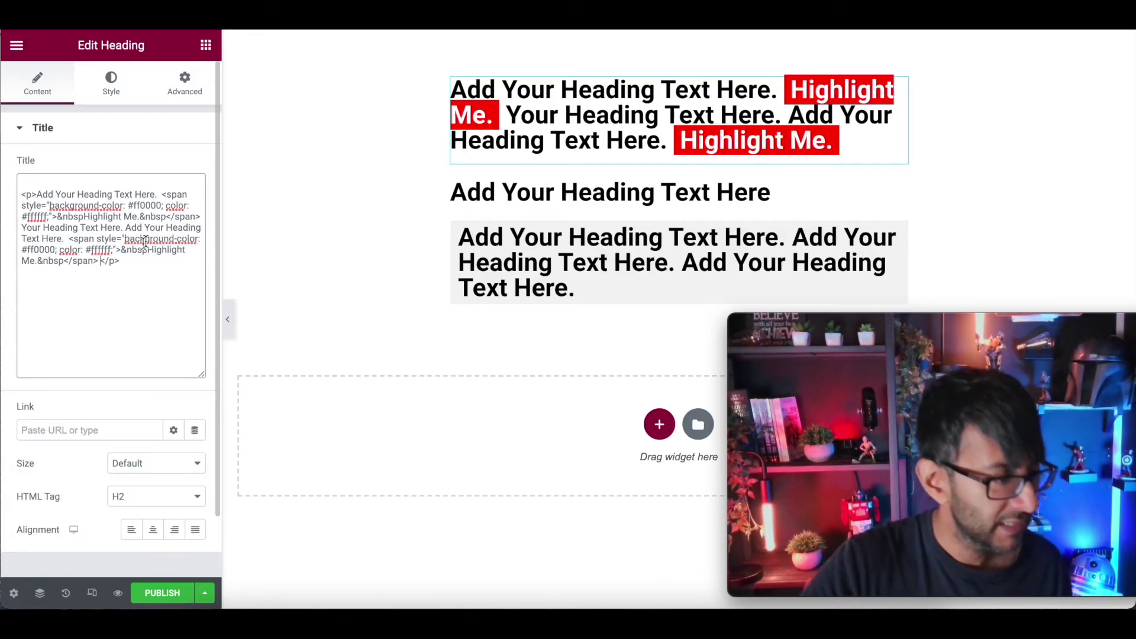
Step: Change the second span's wording to 'Highlighting again me me Me.'
double_click(162, 249)
left_click(172, 250)
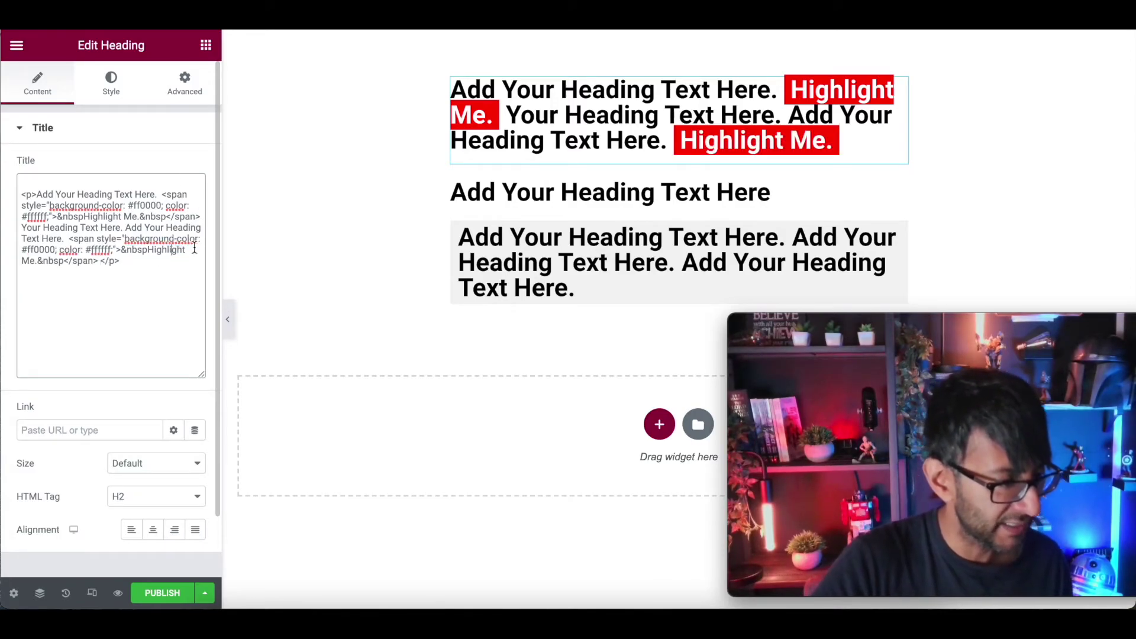
type("ing")
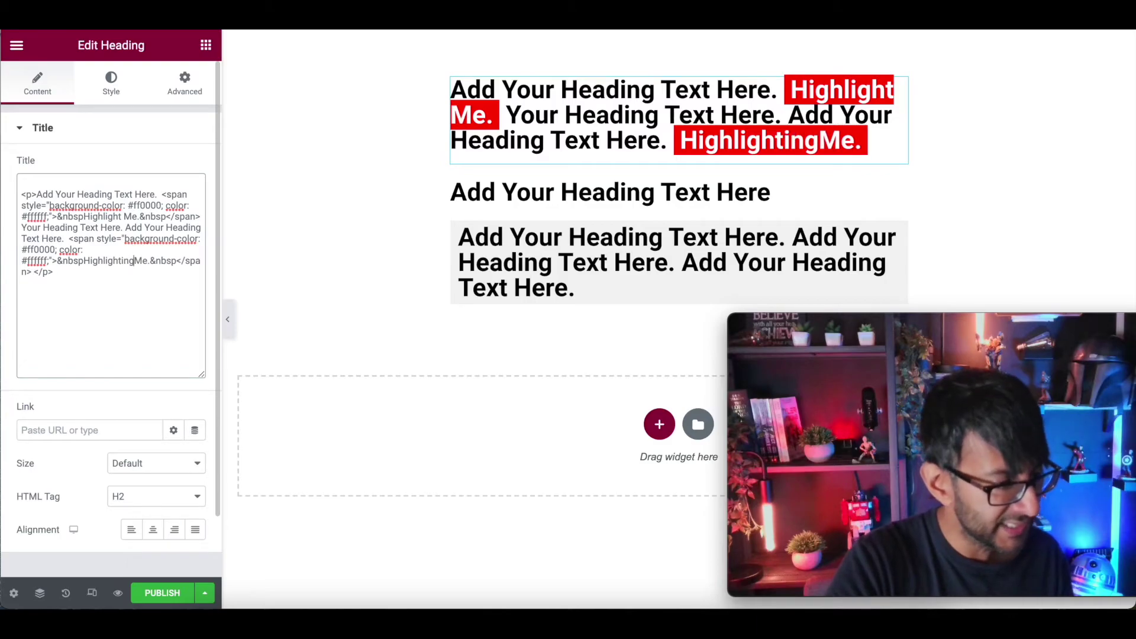
key("Right")
type("again me me")
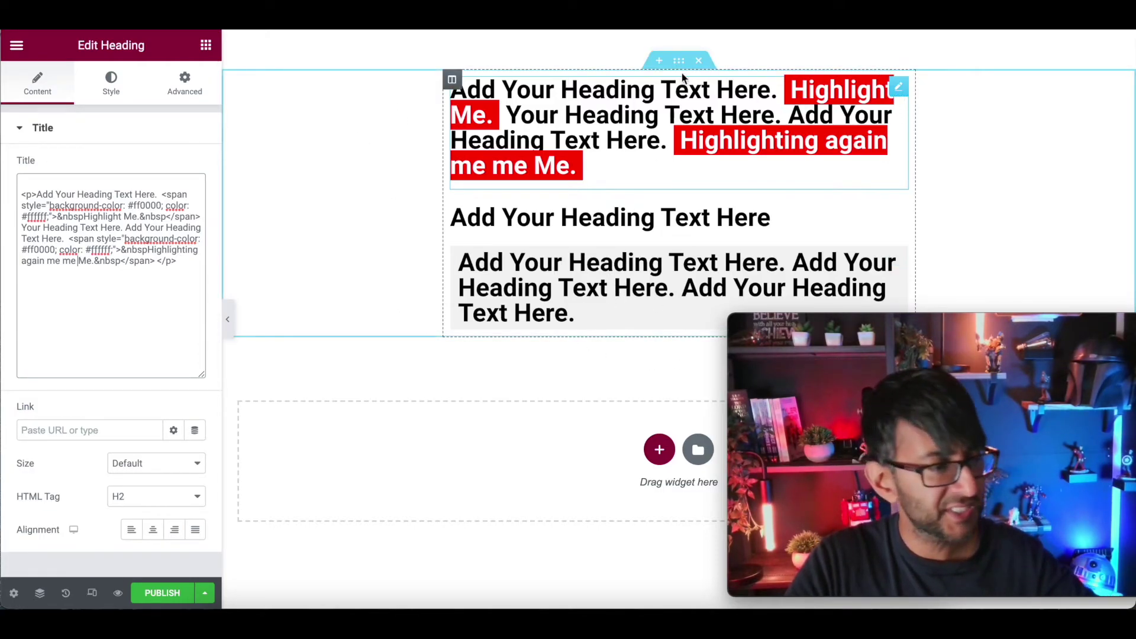
Step: Look through the heading's Advanced tab and Positioning settings, then return to its content
left_click(184, 83)
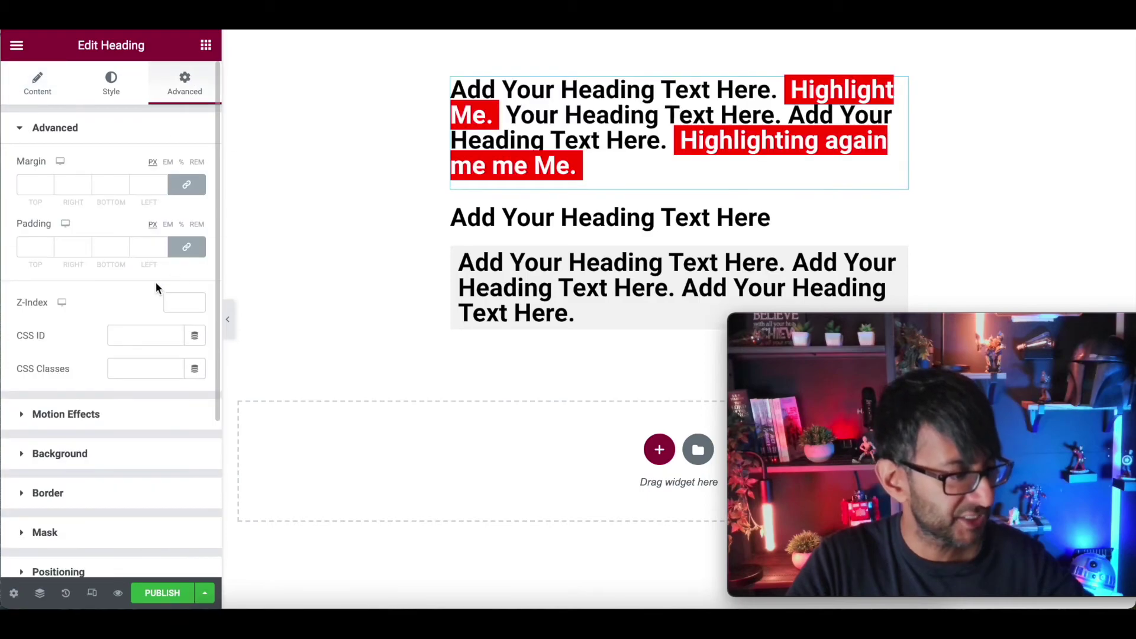
left_click(116, 571)
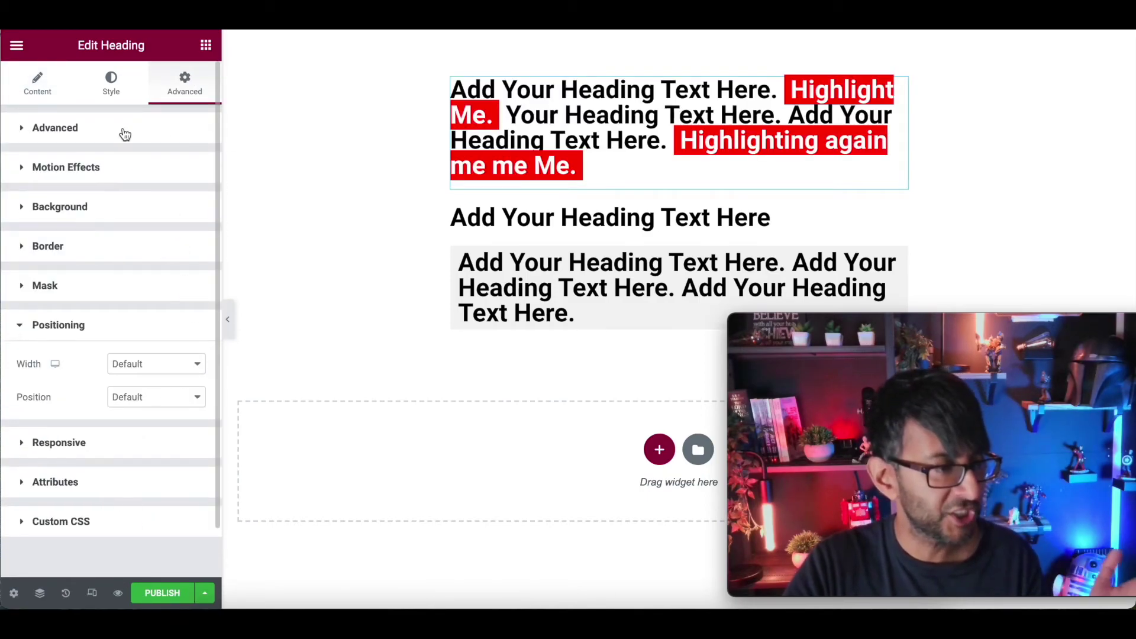
left_click(114, 89)
left_click(190, 90)
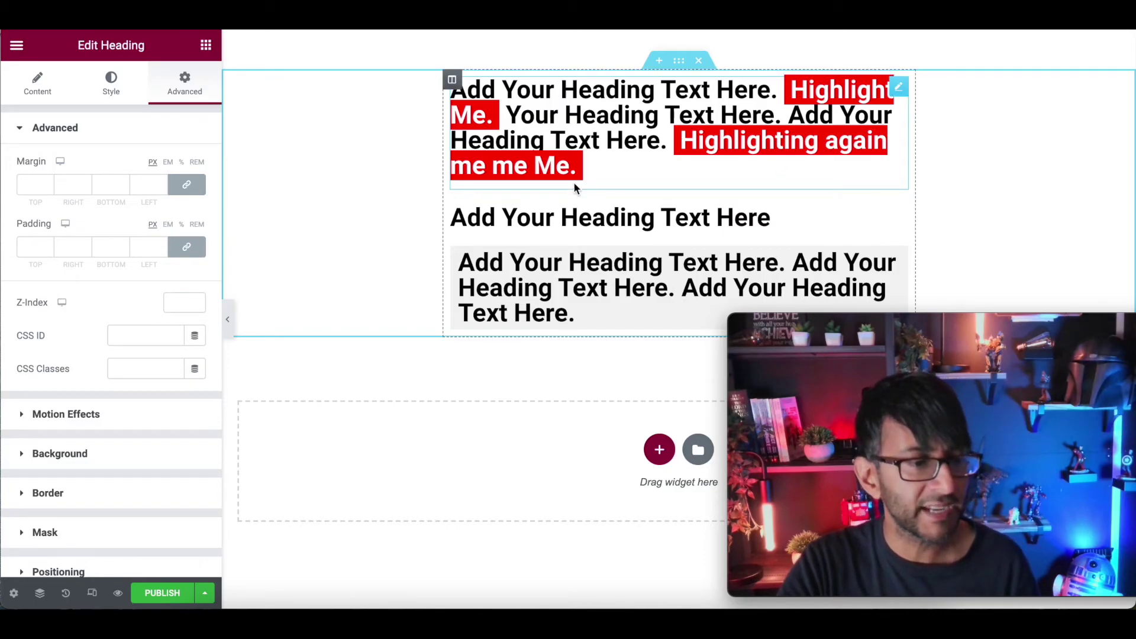
left_click(41, 94)
Step: Change the second span's background colour from #ff0000 to blue #0000ff
left_click_drag(201, 233, 200, 359)
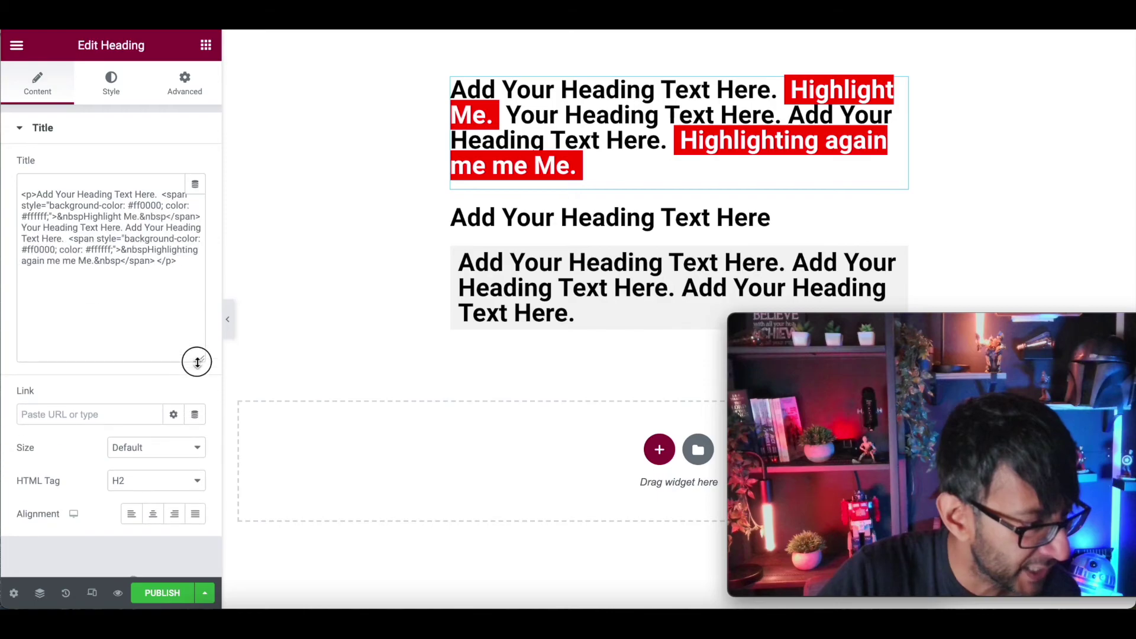
left_click(52, 245)
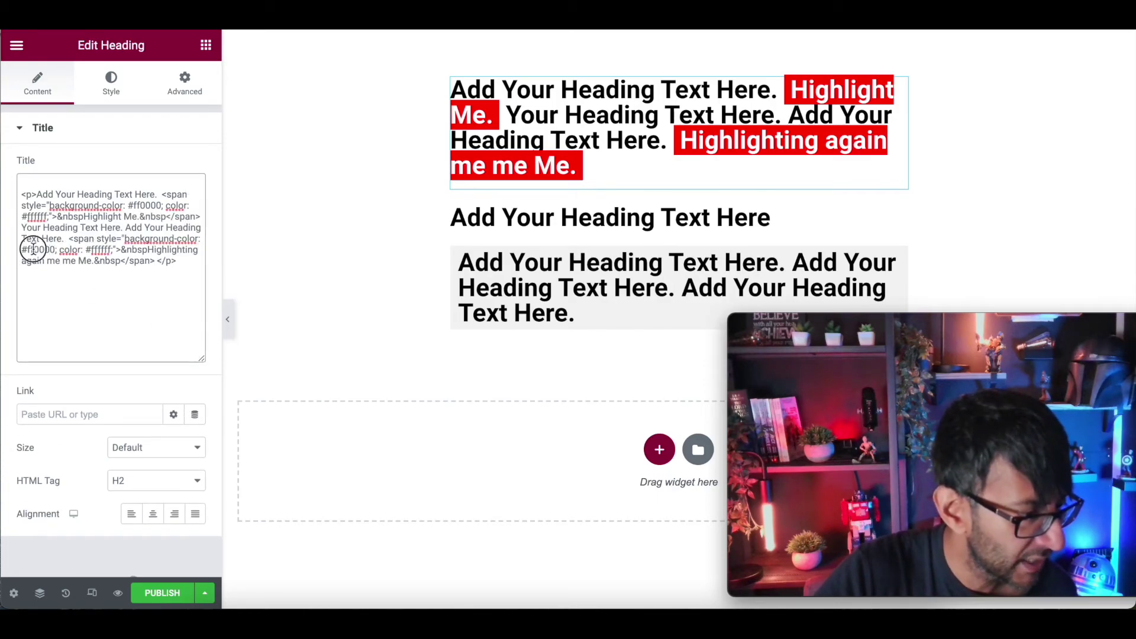
left_click(33, 249)
key("BackSpace")
key("BackSpace")
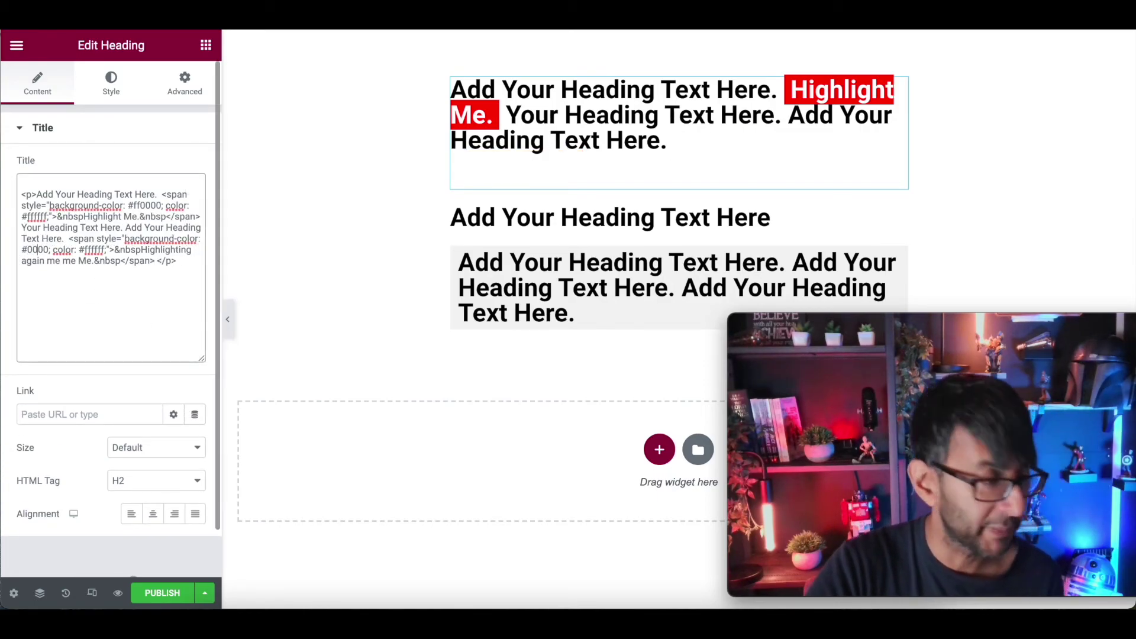
type("ff")
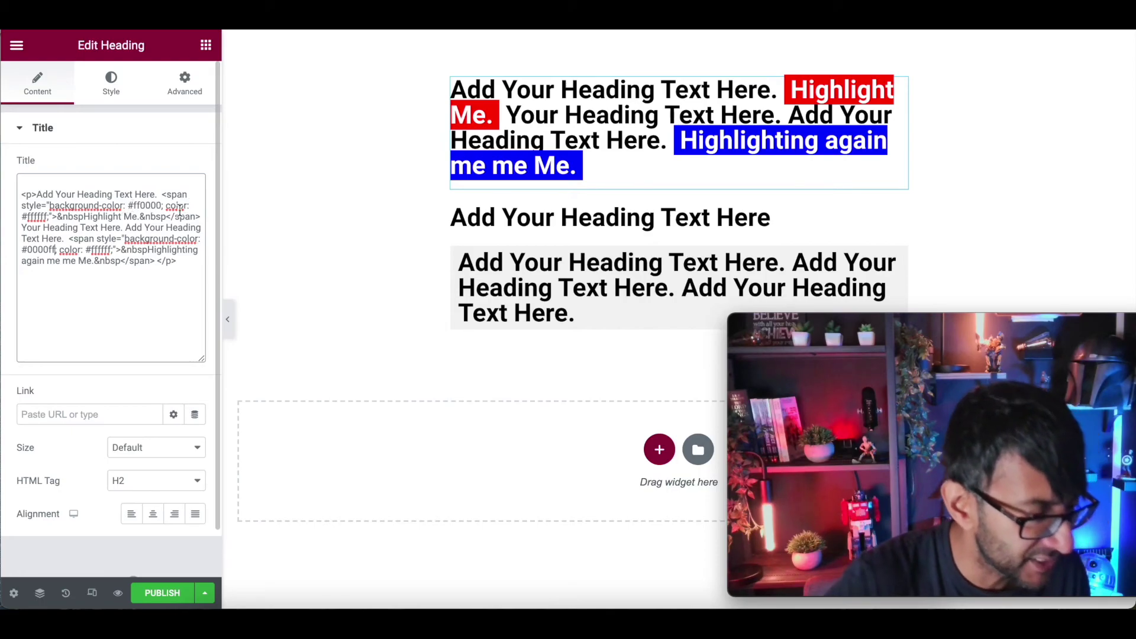
Step: Paste 'Add Your Heading Text Here' three times into the red span after 'Highlight Me.'
left_click_drag(155, 195, 36, 195)
key("ctrl+c")
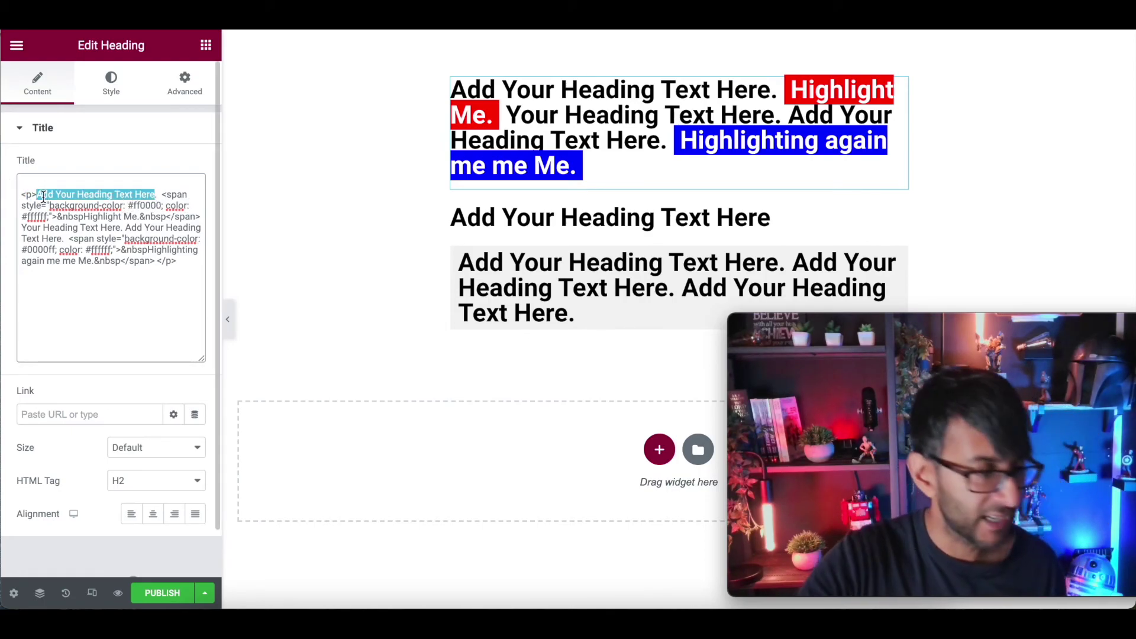
left_click(136, 215)
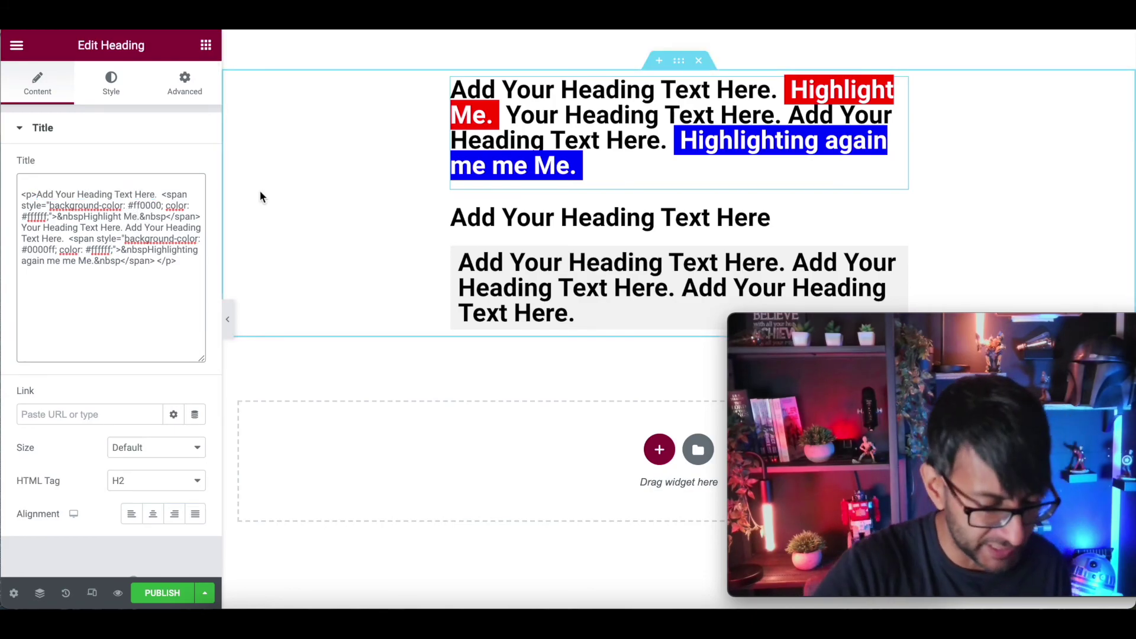
key("ctrl+v")
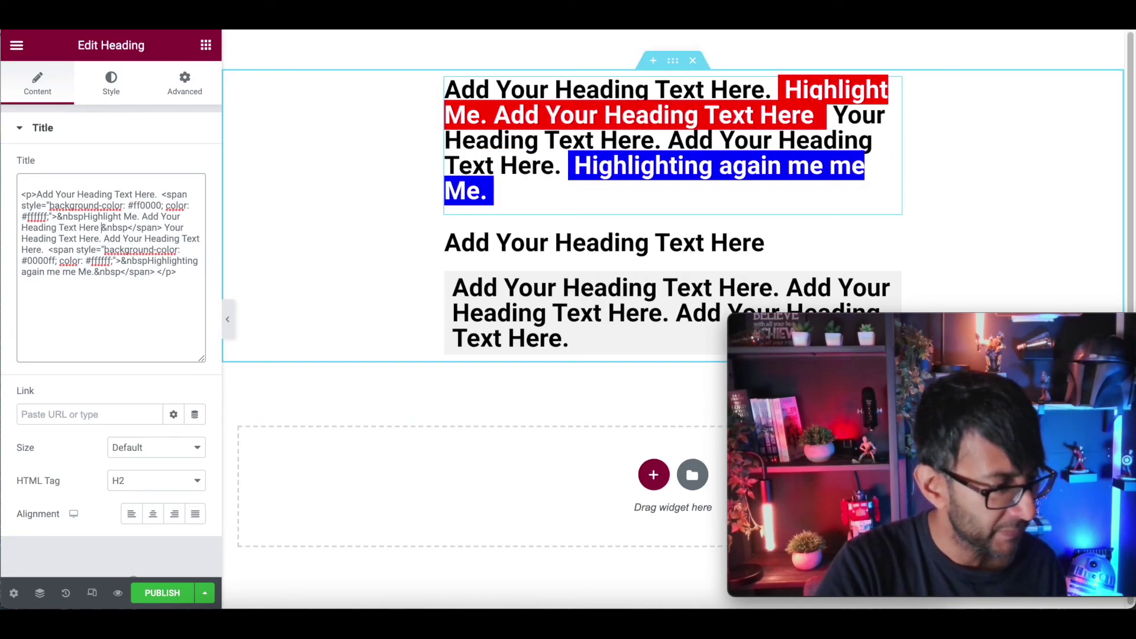
key("ctrl+v")
key("ctrl+v")
key("ctrl+v")
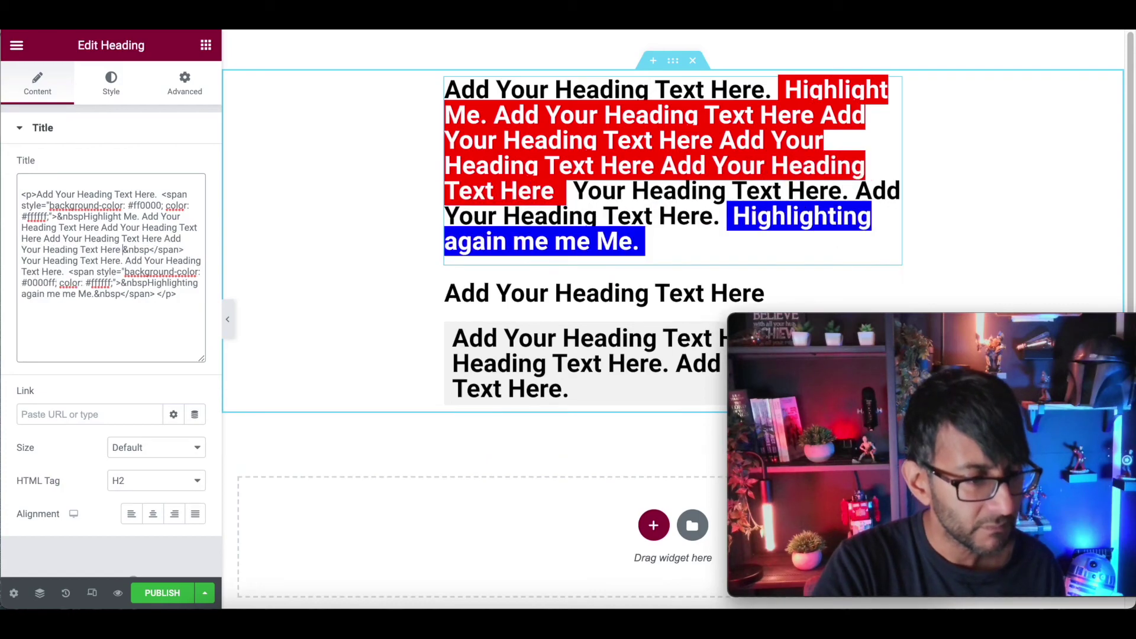
key("ctrl+v")
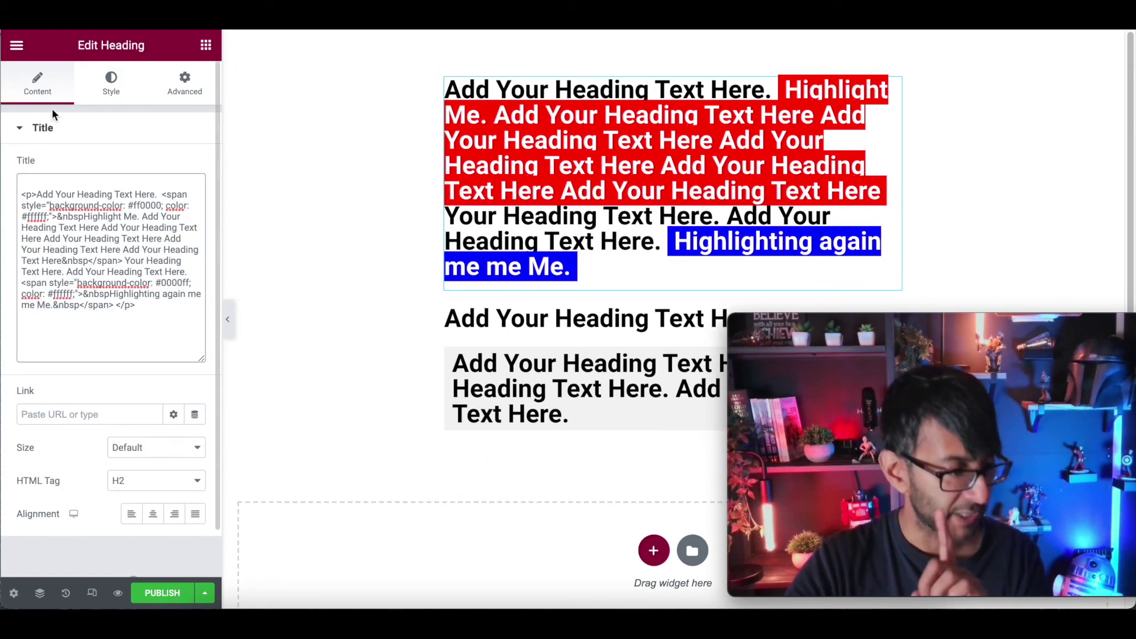
Step: Set the heading's typography line height to 1.4 em
left_click(112, 85)
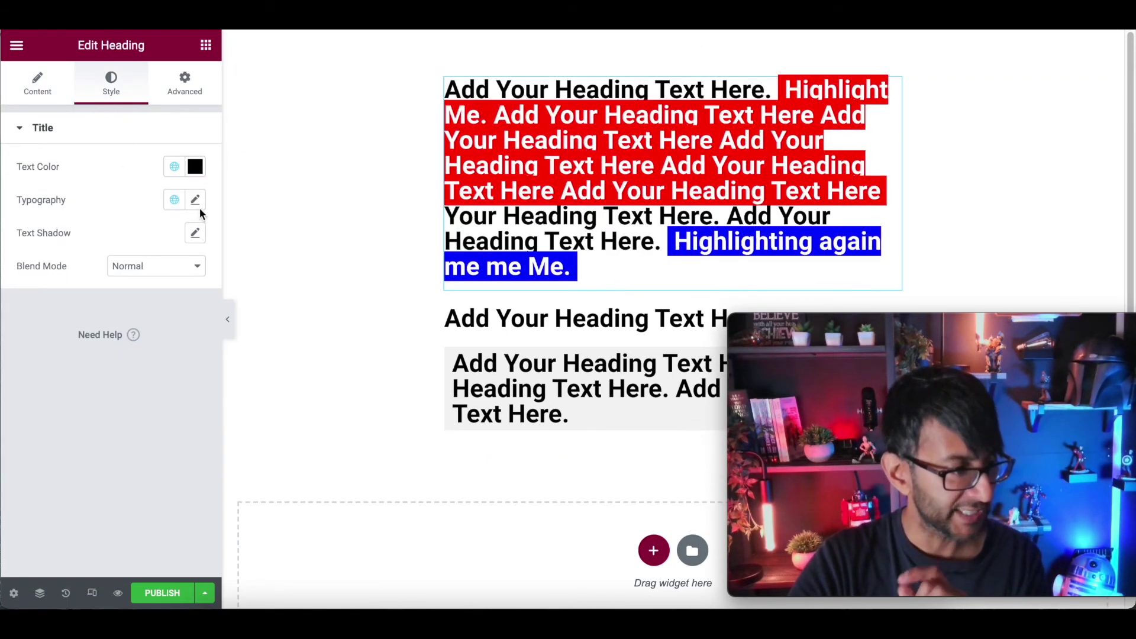
left_click(195, 201)
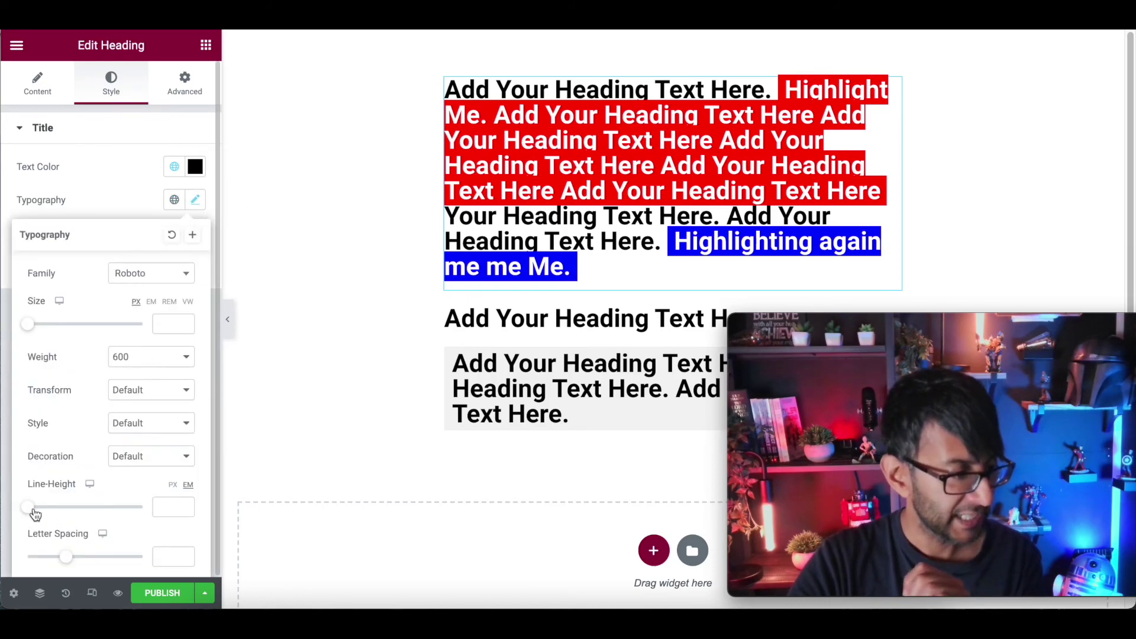
left_click_drag(30, 510, 48, 512)
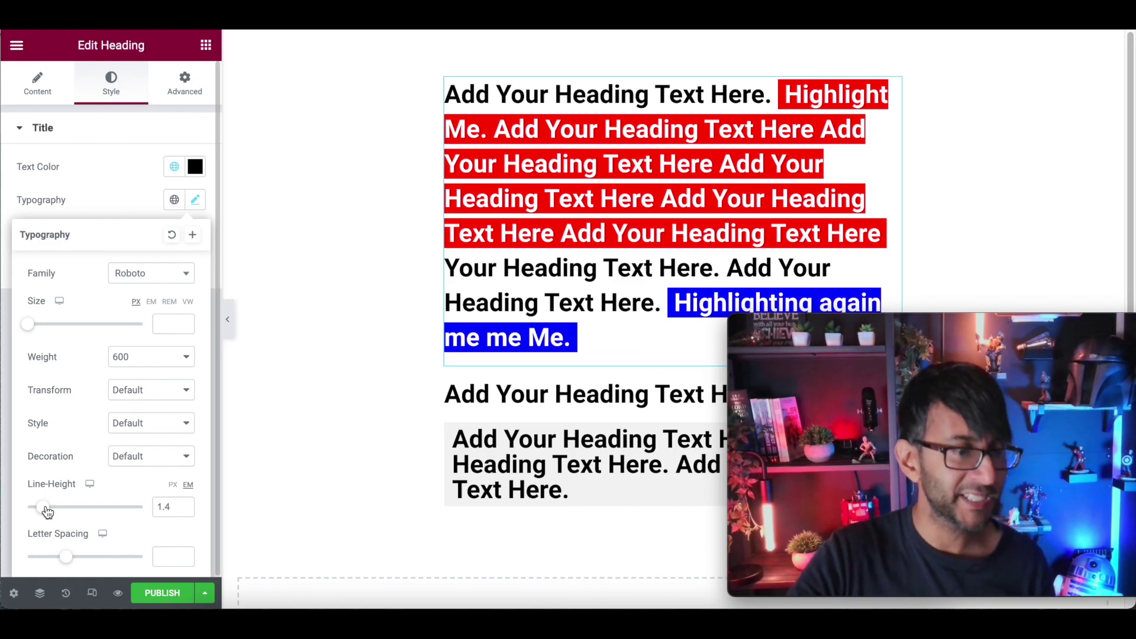
scroll(528, 421, "down", 1)
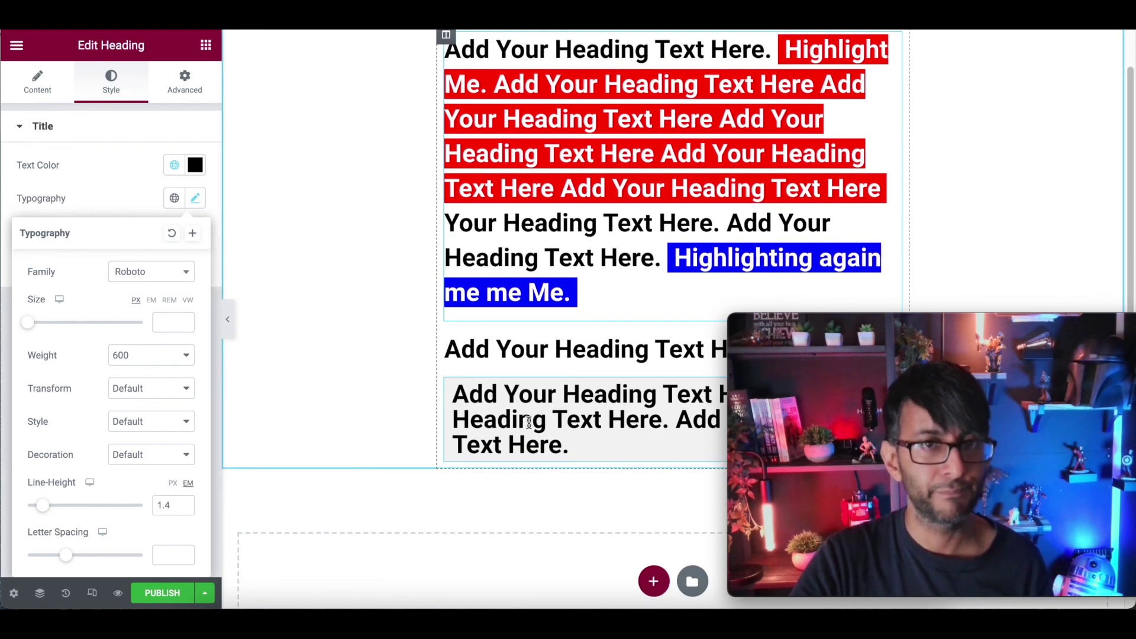